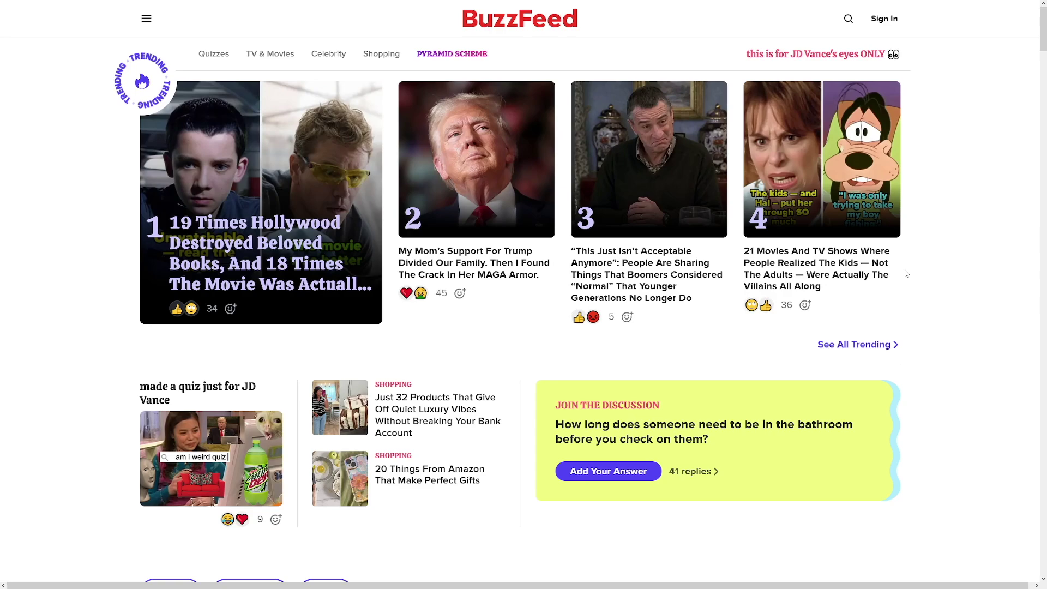
# Highlight the 'BuzzFeed News will shut down' headline in the CNN Business article
pyautogui.moveTo(154, 125); pyautogui.dragTo(500, 130)
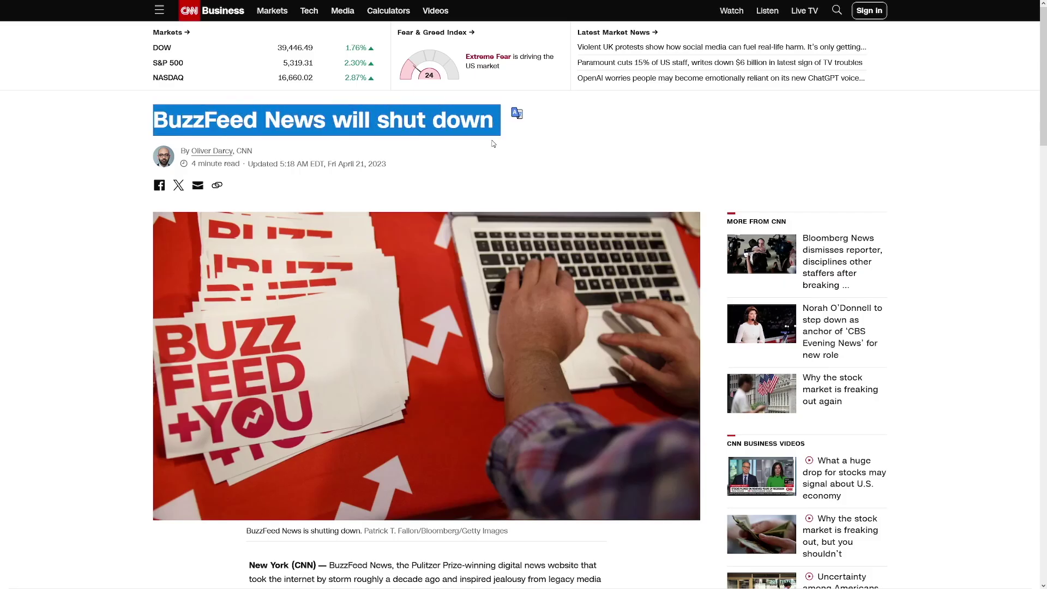
# Clear the headline highlight and read through the article's opening paragraphs
pyautogui.click(493, 144)
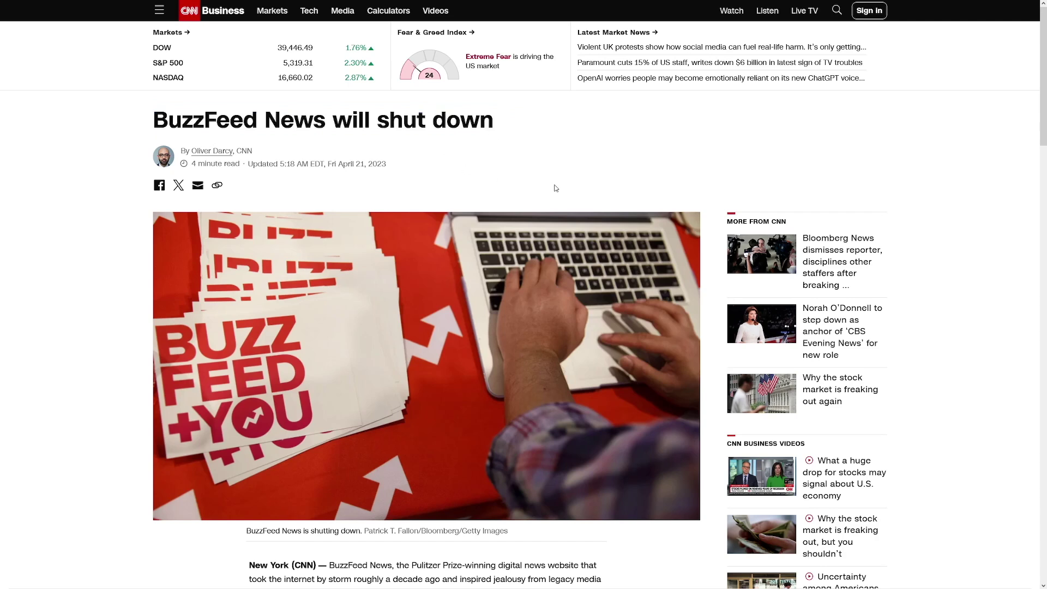
pyautogui.scroll(-1, 598, 232)
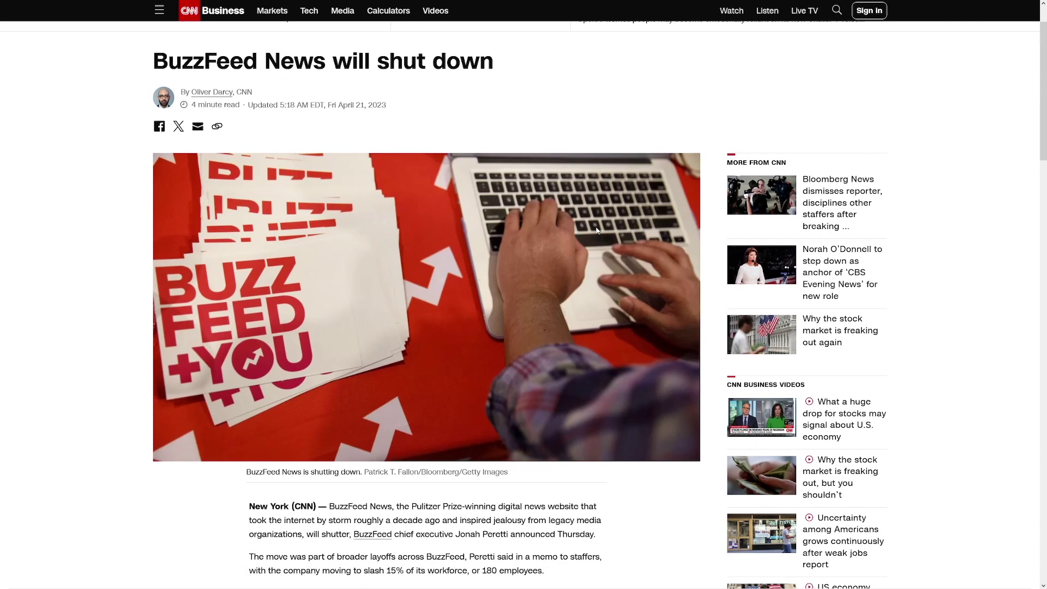
pyautogui.scroll(-1, 597, 231)
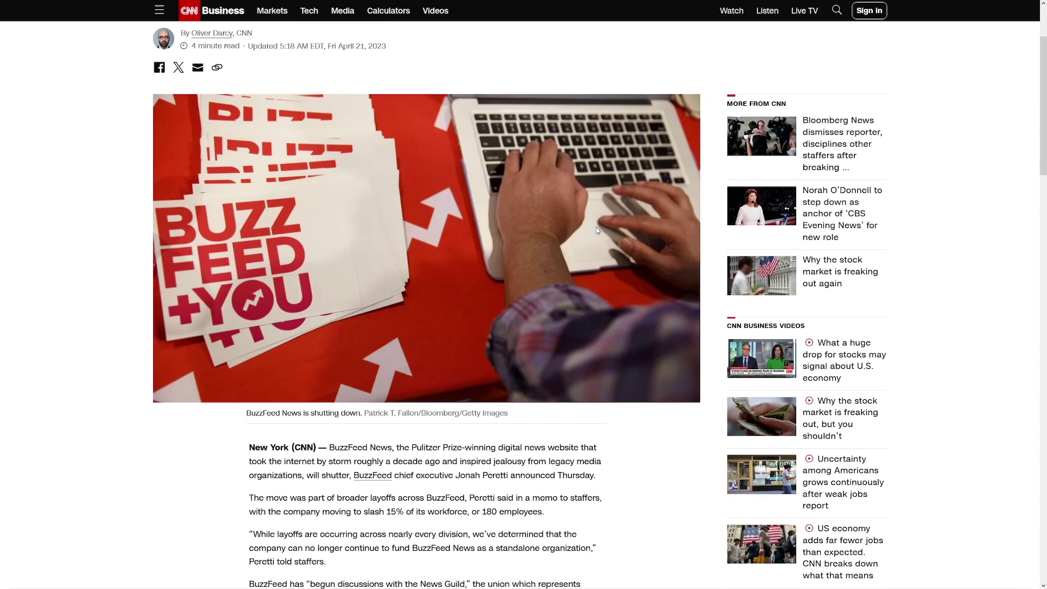
pyautogui.scroll(2, 597, 232)
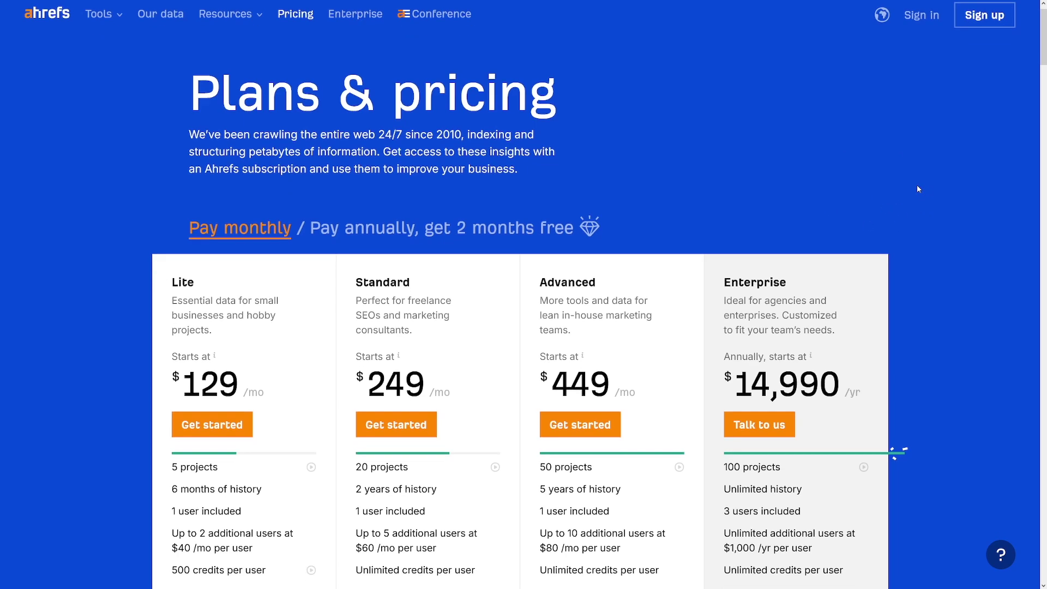
# Scroll the Ahrefs pricing page to review the Lite, Standard, Advanced and Enterprise plans
pyautogui.scroll(-1, 917, 188)
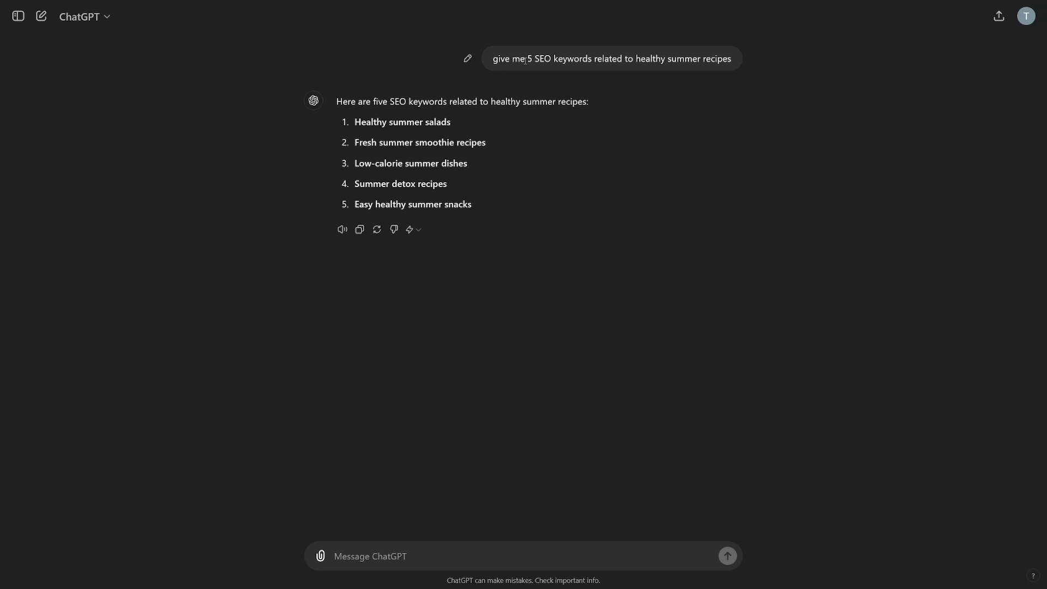
# Select the five healthy summer recipe keywords listed in ChatGPT's reply
pyautogui.moveTo(527, 60); pyautogui.dragTo(734, 62)
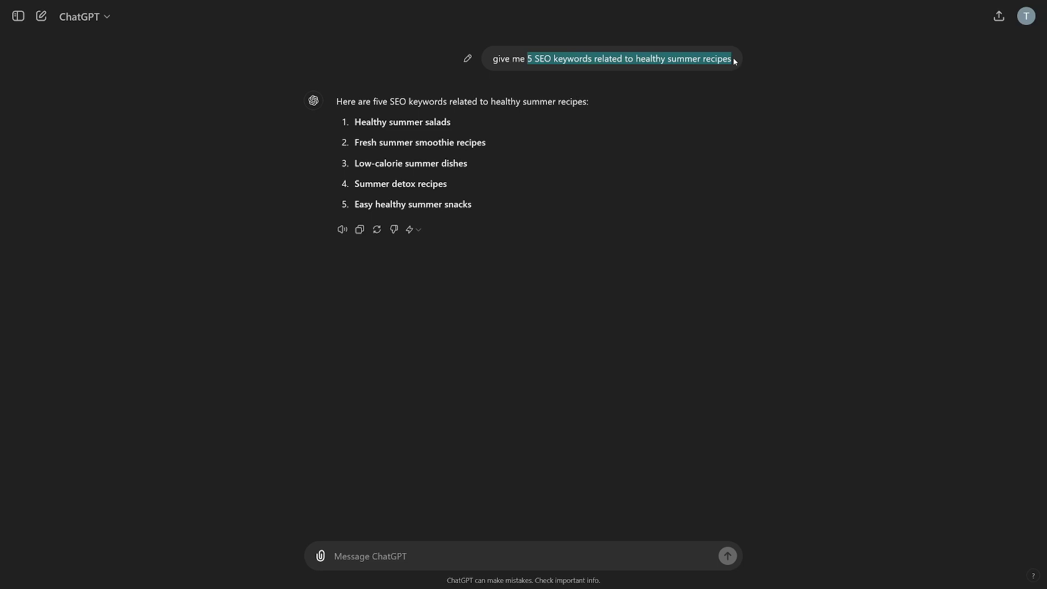
pyautogui.click(736, 62)
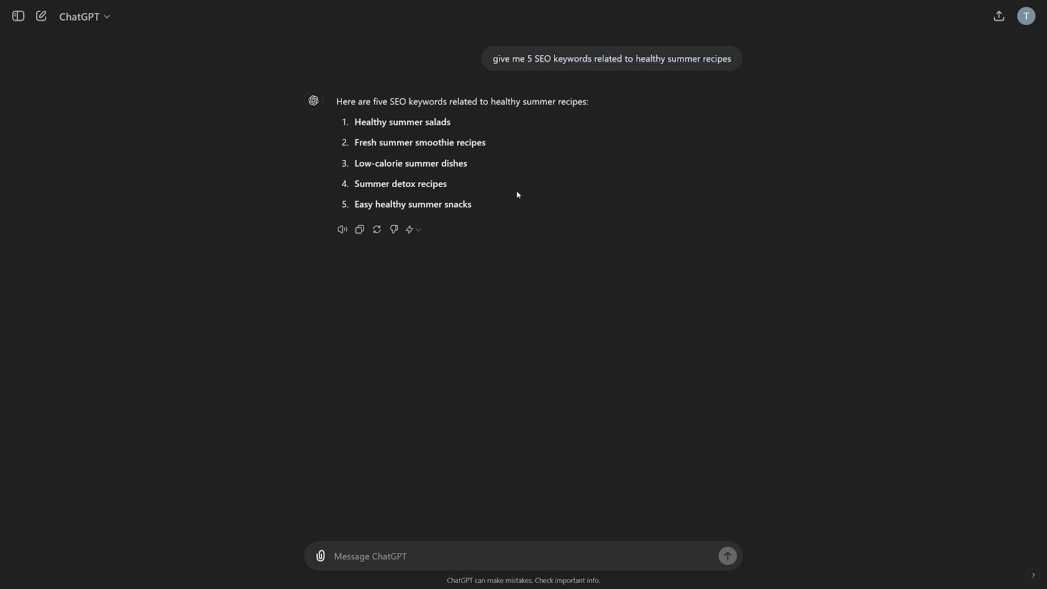
pyautogui.moveTo(336, 101); pyautogui.dragTo(578, 103)
pyautogui.click(577, 103)
pyautogui.moveTo(353, 121)
pyautogui.mouseDown()
pyautogui.moveTo(423, 123)
pyautogui.moveTo(468, 171)
pyautogui.moveTo(476, 208)
pyautogui.mouseUp()
pyautogui.hotkey('ctrl', 'c')
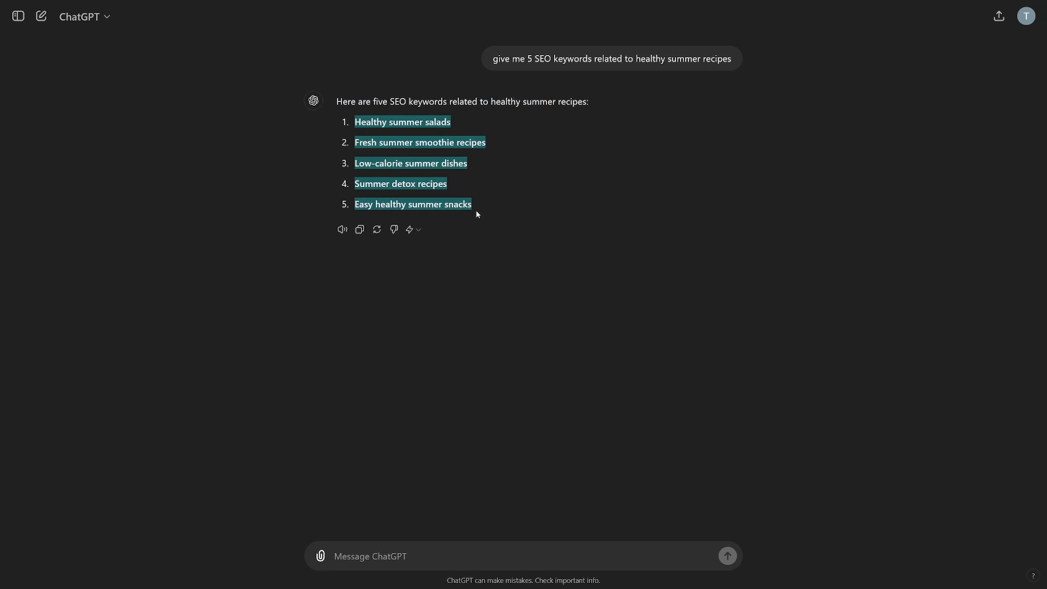
pyautogui.click(458, 188)
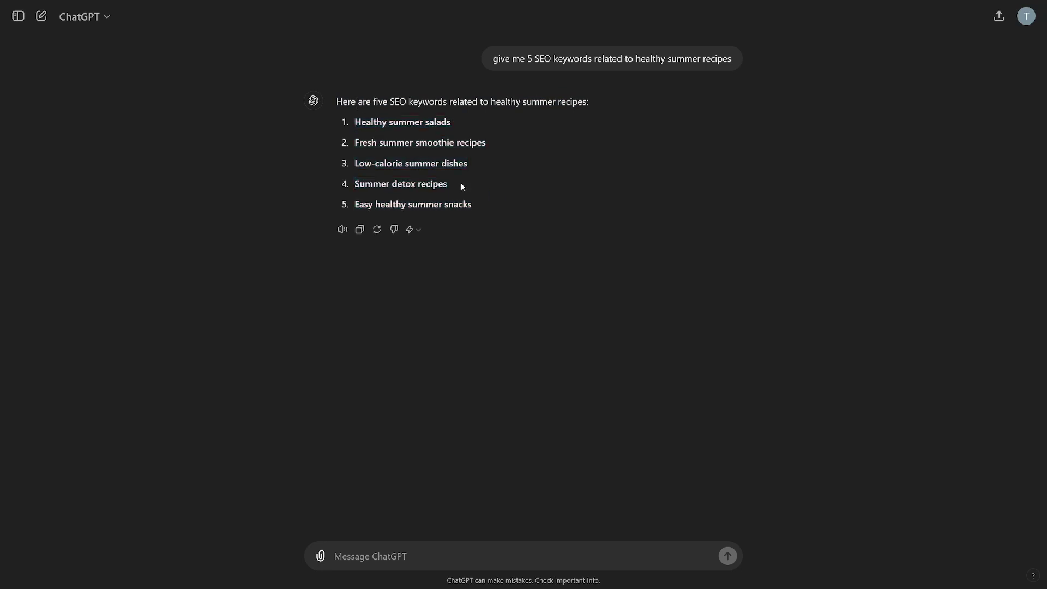
# Paste the five keywords into column A starting at A2
pyautogui.hotkey('alt', 'Tab')
pyautogui.click(64, 98)
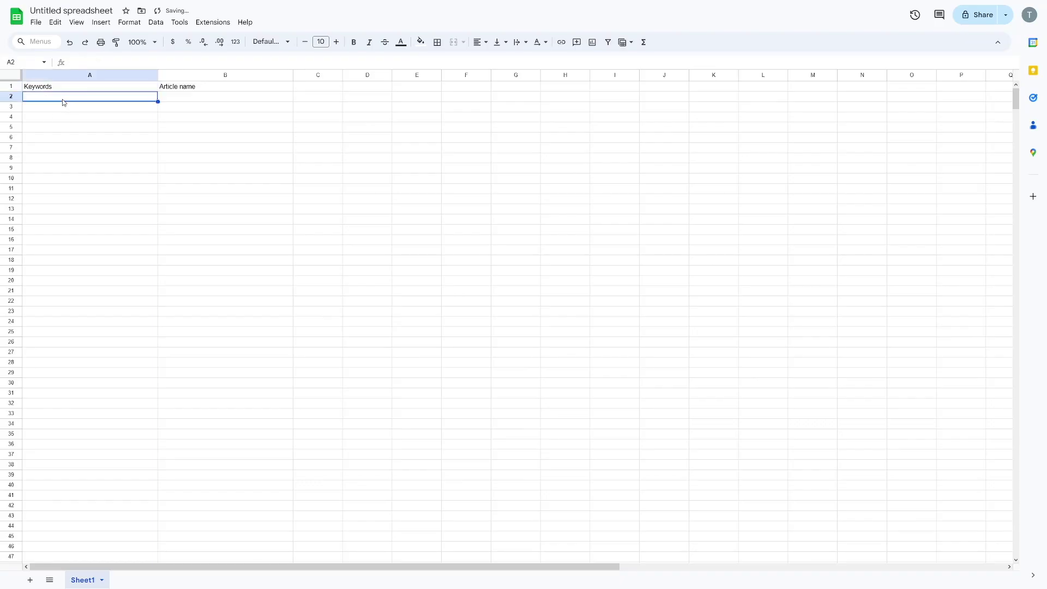
pyautogui.hotkey('ctrl', 'v')
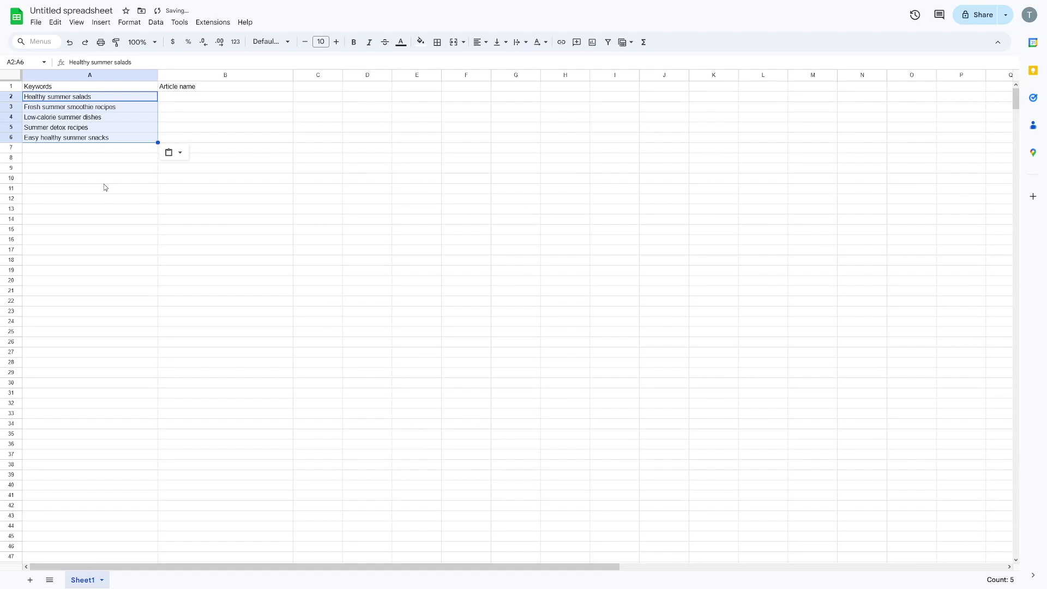
pyautogui.click(105, 188)
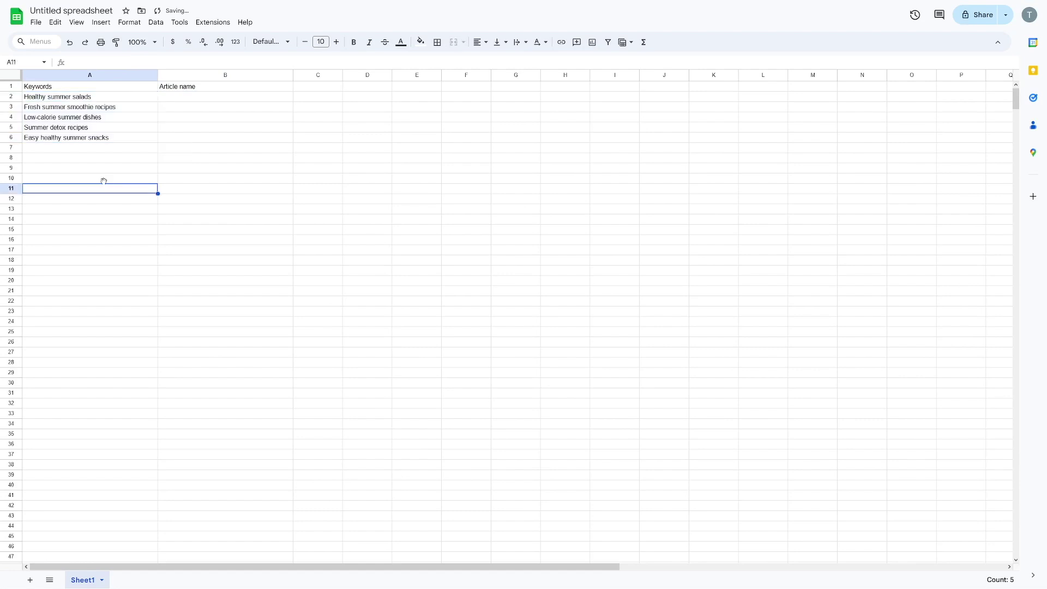
# Bold the 'Keywords' and 'Article name' headers, then select the Healthy summer salads keyword
pyautogui.click(60, 86)
pyautogui.click(354, 42)
pyautogui.click(189, 90)
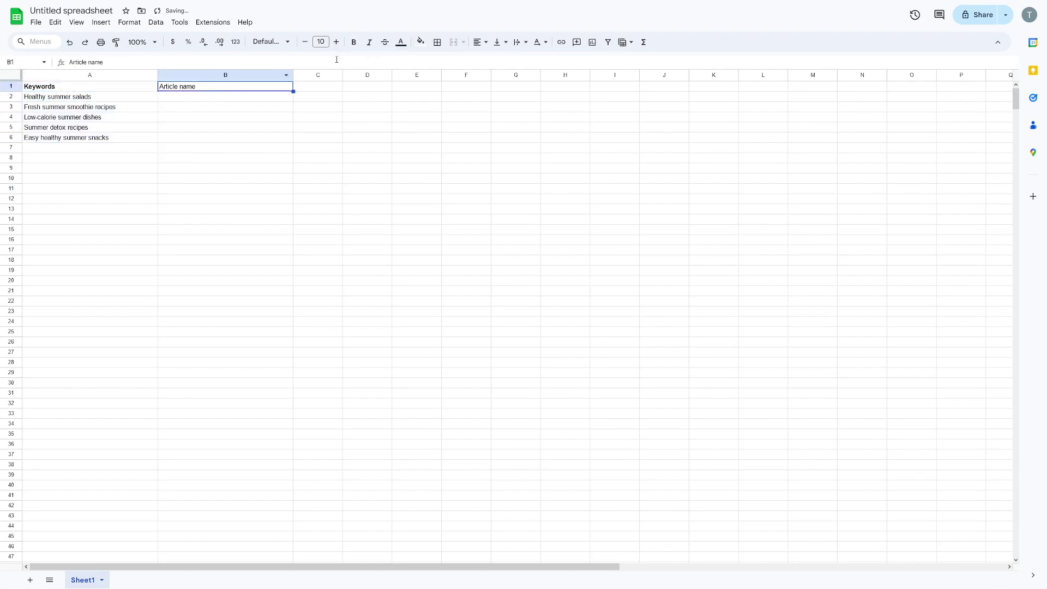
pyautogui.click(354, 42)
pyautogui.click(100, 100)
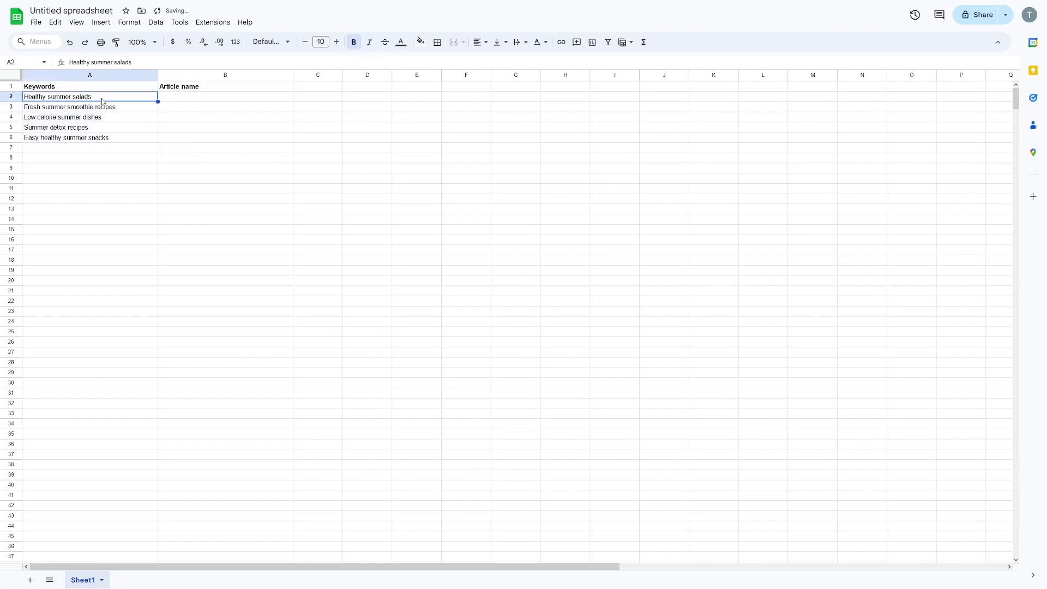
pyautogui.click(191, 96)
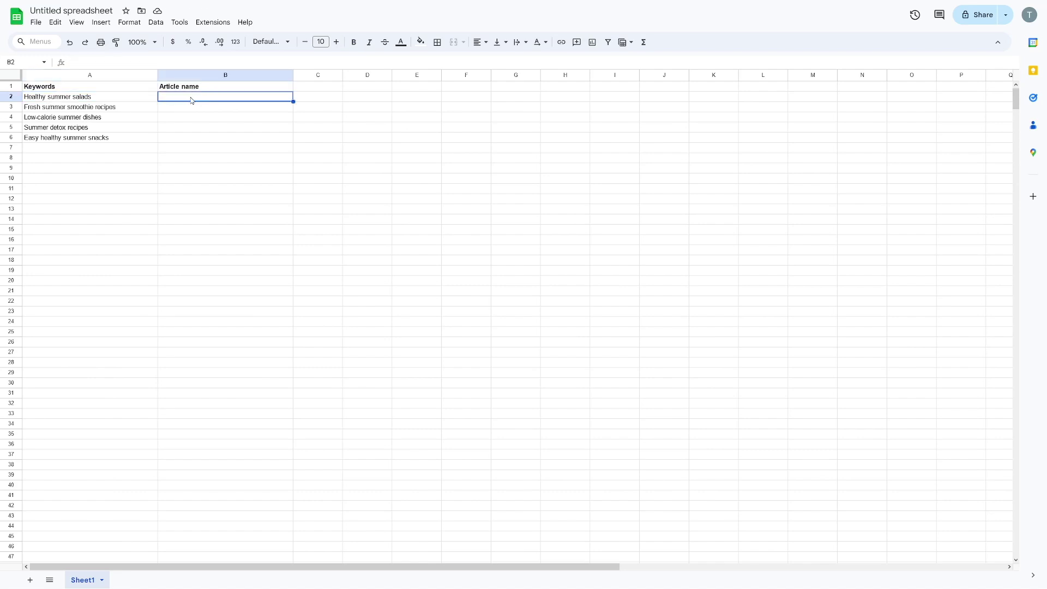
pyautogui.click(91, 100)
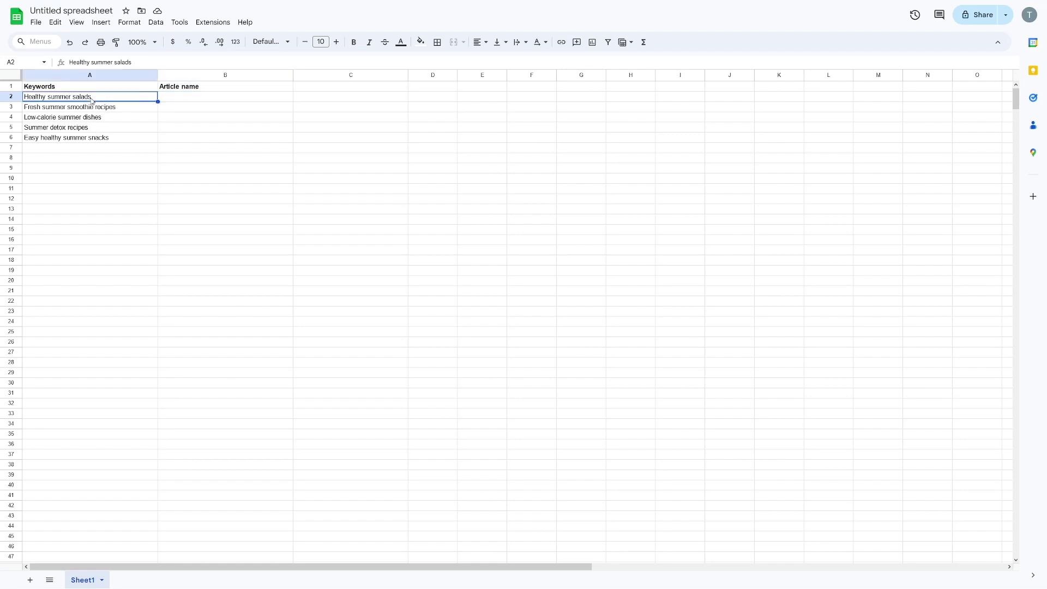
# Ask ChatGPT for a salads title and select '10 Refreshing Healthy Summer Salads to Beat the Heat'
pyautogui.hotkey('ctrl', 'Tab')
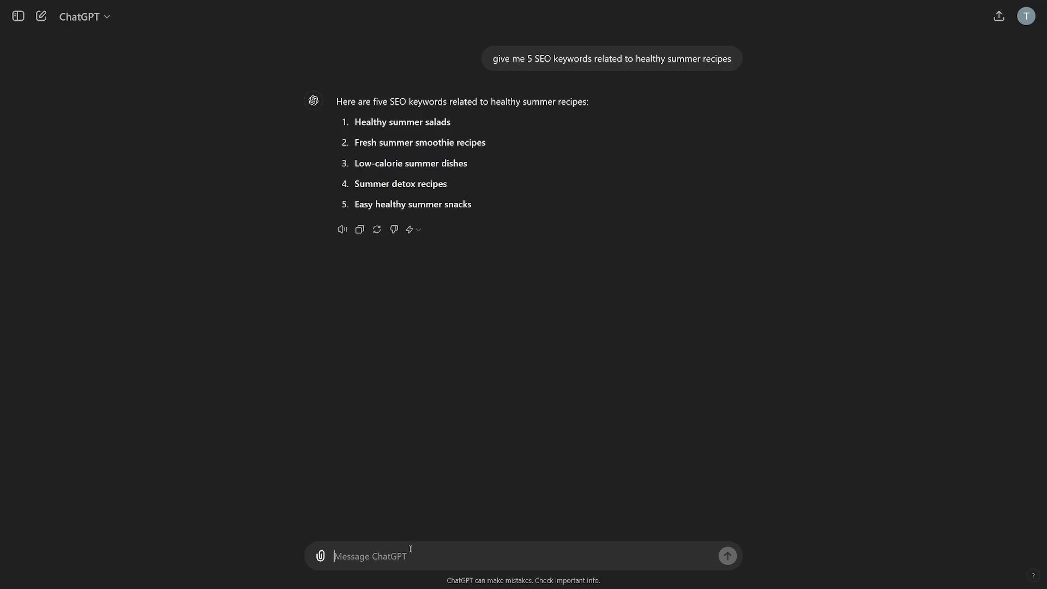
pyautogui.write('make me good article name (with seo in mind) related to these keywords: Healthy summer salads')
pyautogui.moveTo(334, 543); pyautogui.dragTo(589, 558)
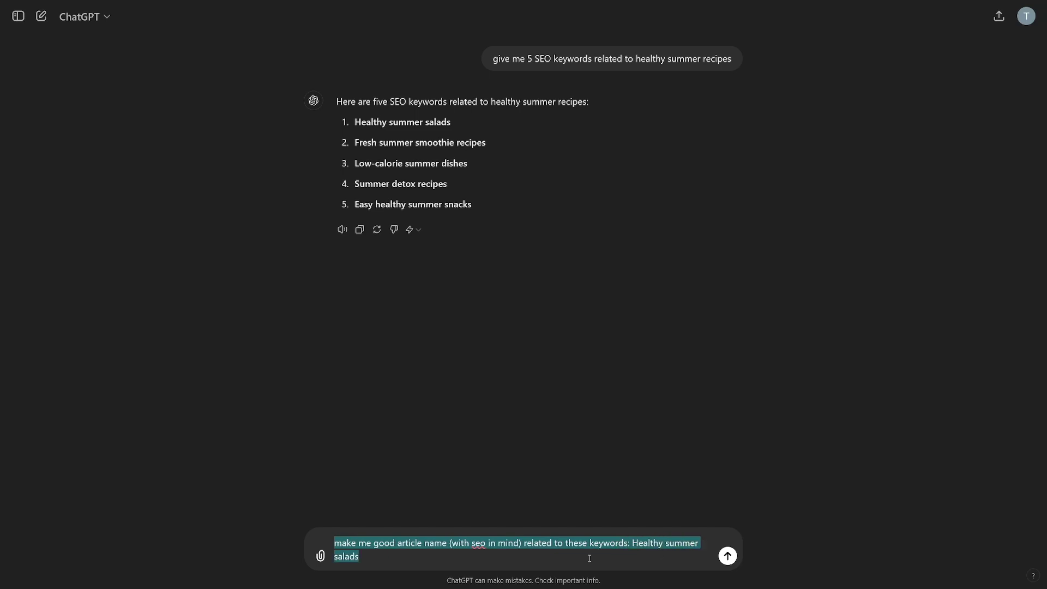
pyautogui.press('Return')
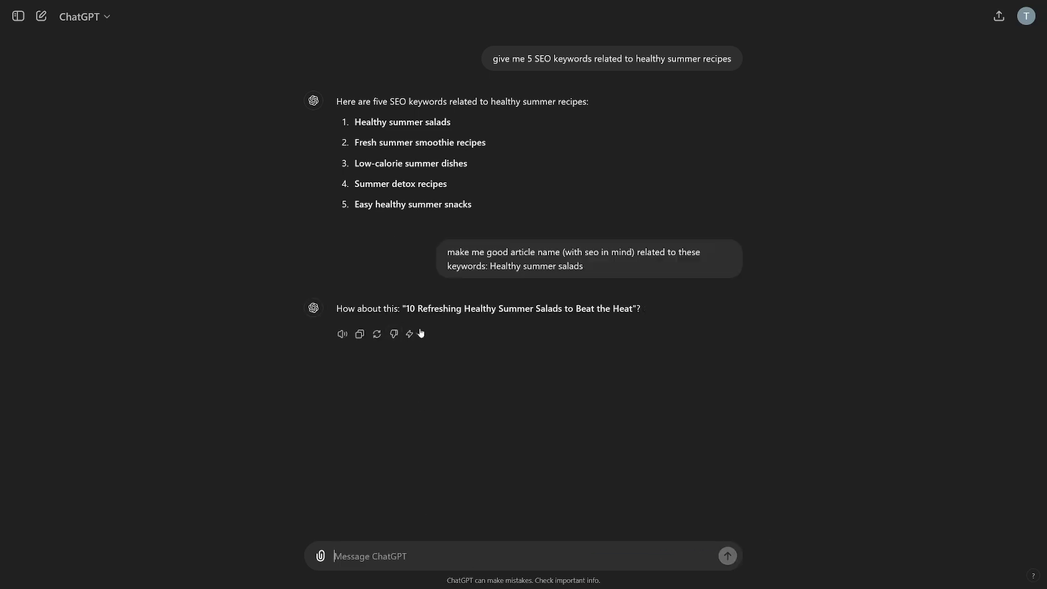
pyautogui.moveTo(408, 308); pyautogui.dragTo(639, 311)
pyautogui.hotkey('ctrl', 'c')
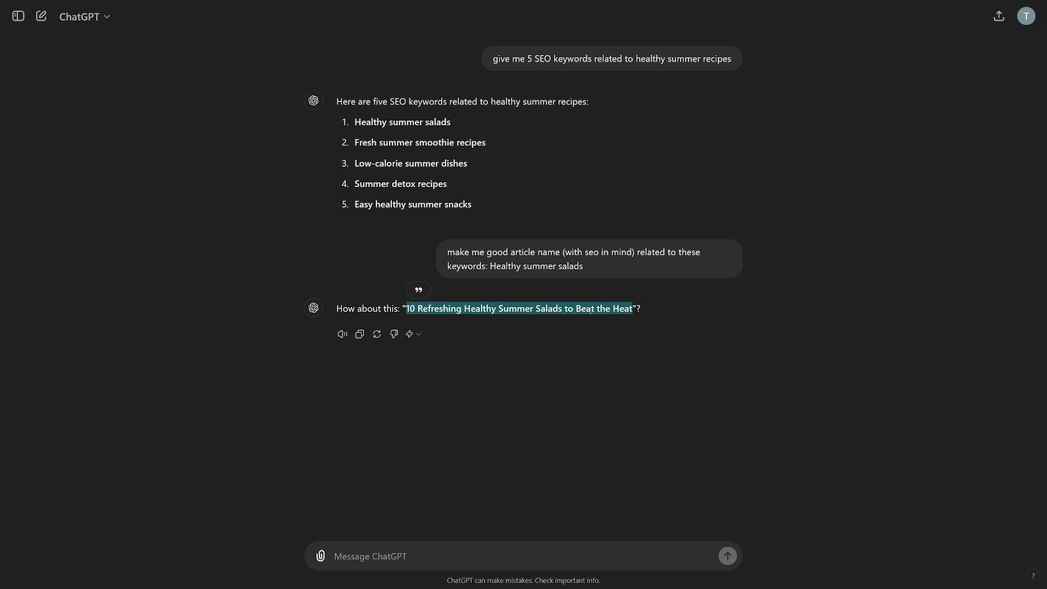
pyautogui.hotkey('alt', 'Tab')
# Paste the salads title into B2 and widen column B
pyautogui.click(184, 98)
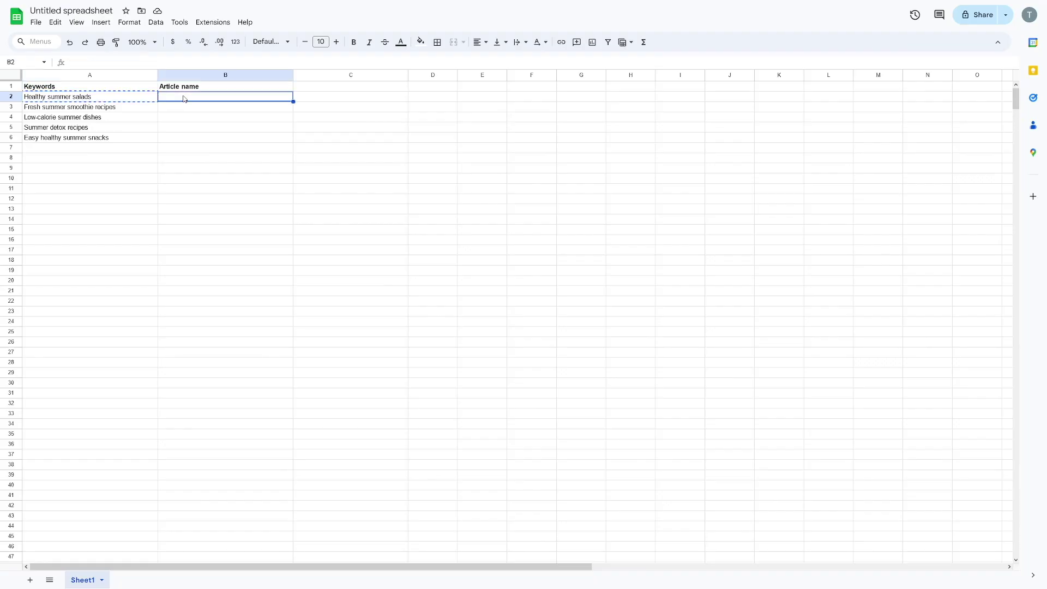
pyautogui.hotkey('ctrl', 'v')
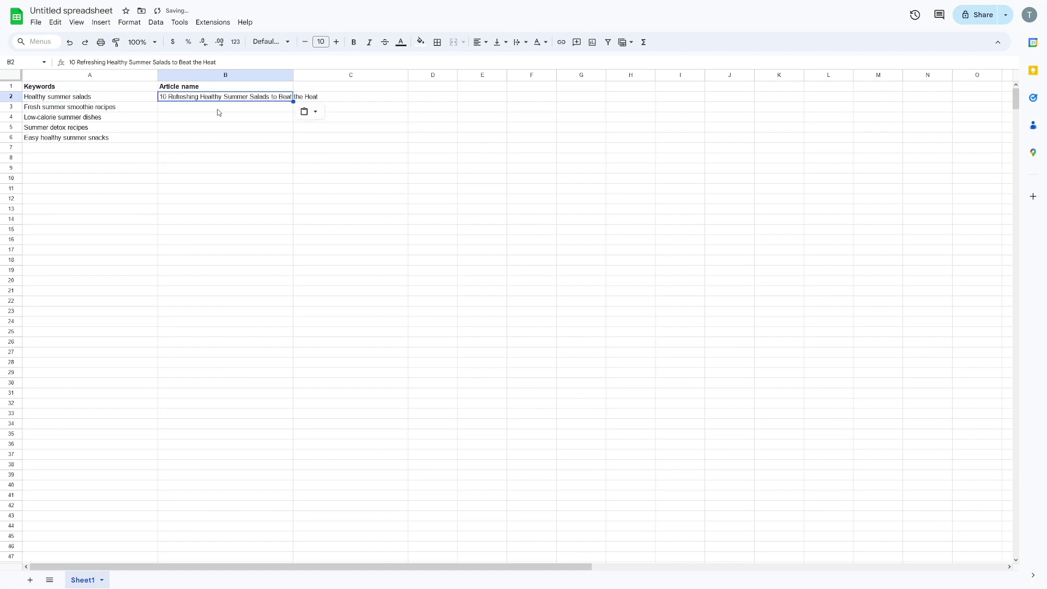
pyautogui.moveTo(295, 75); pyautogui.dragTo(323, 75)
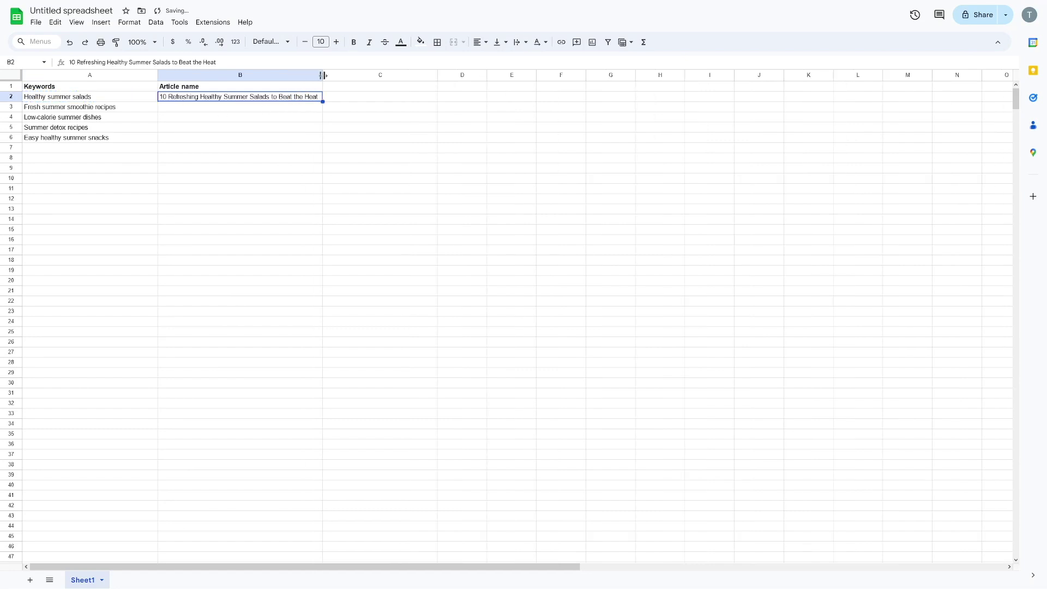
# Get ChatGPT's title for Fresh summer smoothie recipes and paste it into B3
pyautogui.click(87, 109)
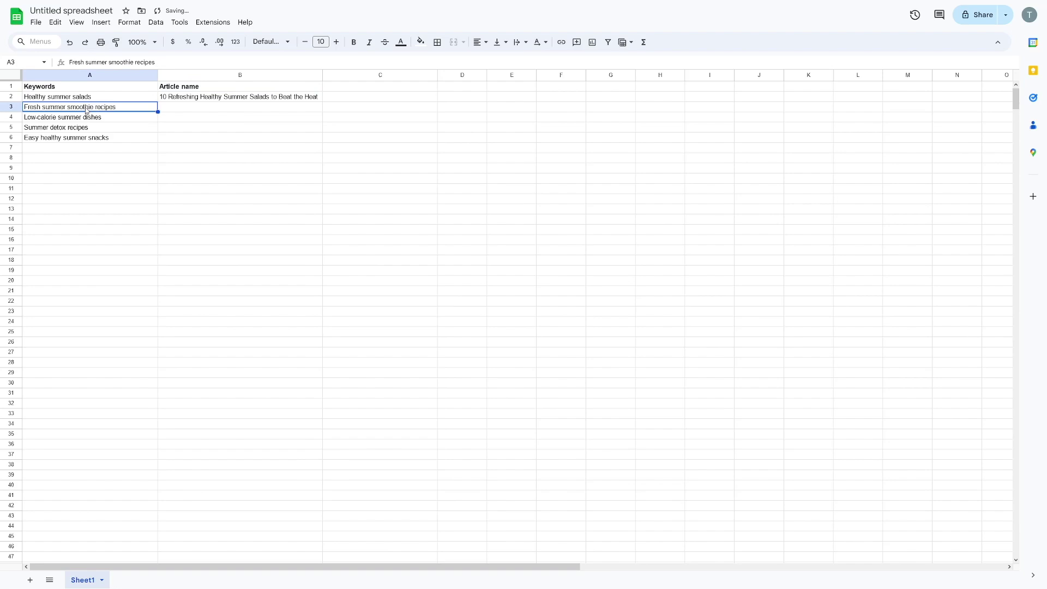
pyautogui.hotkey('alt', 'Tab')
pyautogui.write('s one:')
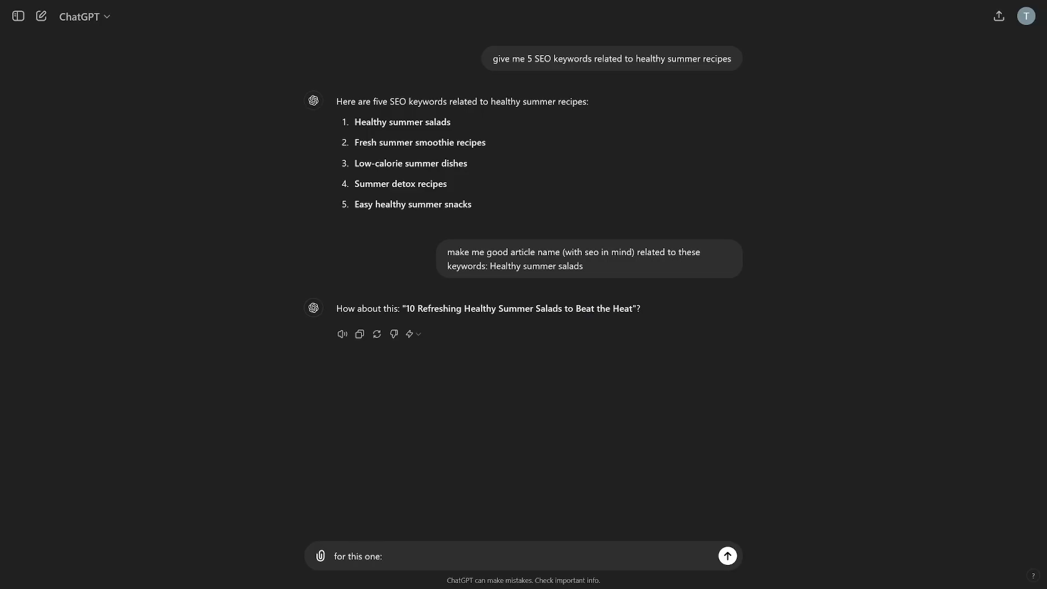
pyautogui.write('Fresh summer smoothie recipes')
pyautogui.press('Return')
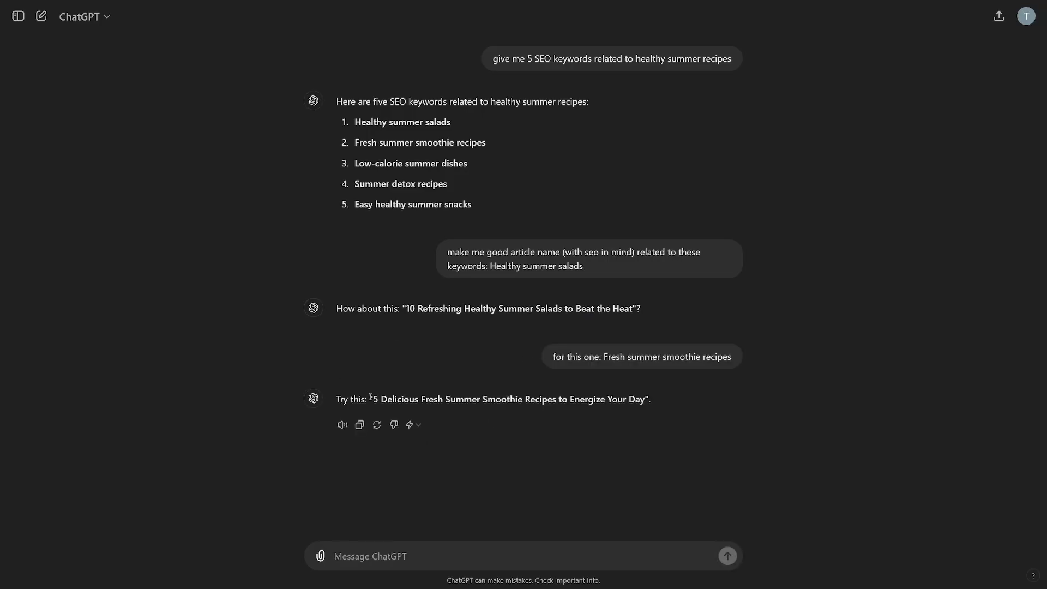
pyautogui.moveTo(375, 398); pyautogui.dragTo(647, 400)
pyautogui.hotkey('ctrl', 'c')
pyautogui.hotkey('alt', 'Tab')
pyautogui.click(199, 108)
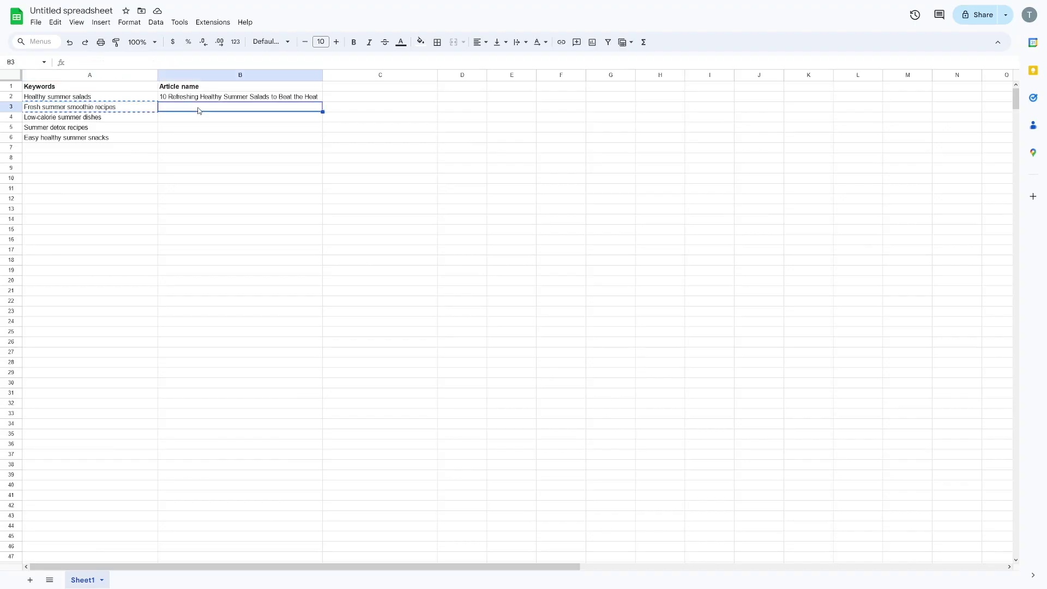
pyautogui.hotkey('ctrl', 'v')
# Get ChatGPT's title for Low-calorie summer dishes and paste it into B4
pyautogui.click(90, 117)
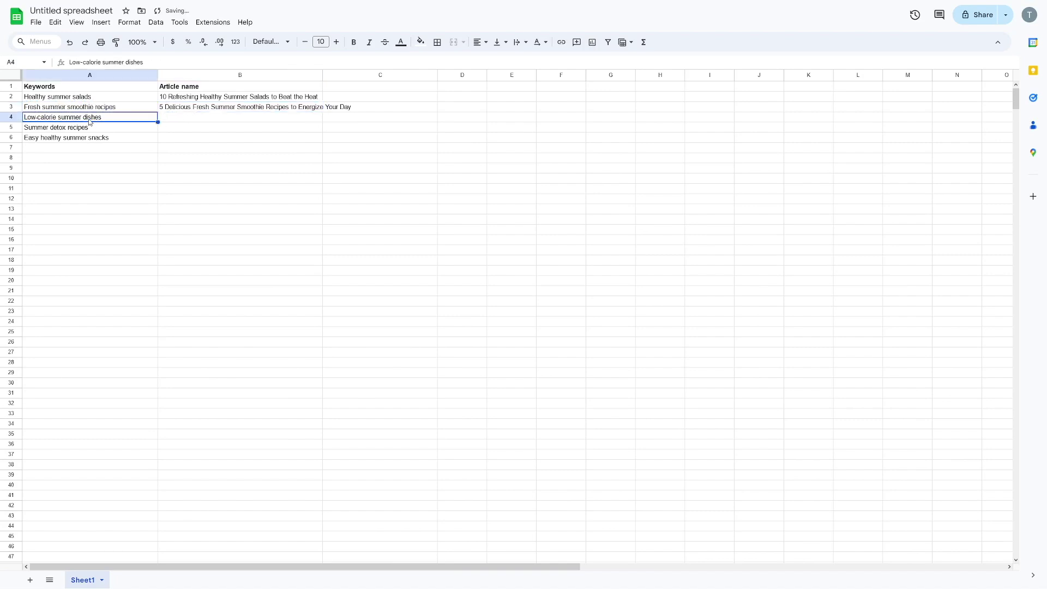
pyautogui.hotkey('alt', 'Tab')
pyautogui.write('as well:')
pyautogui.hotkey('ctrl', 'v')
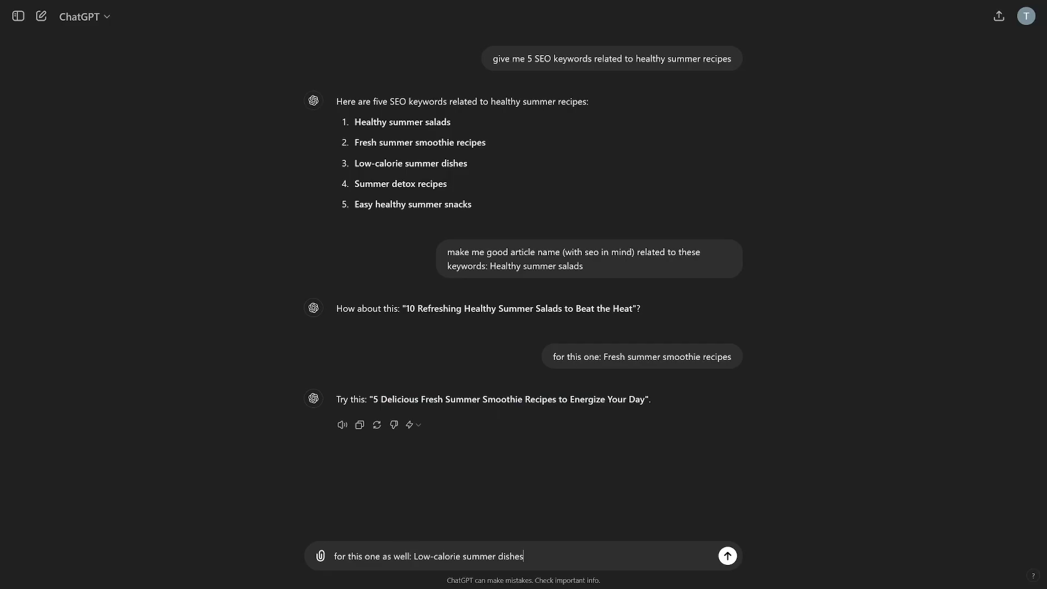
pyautogui.press('Return')
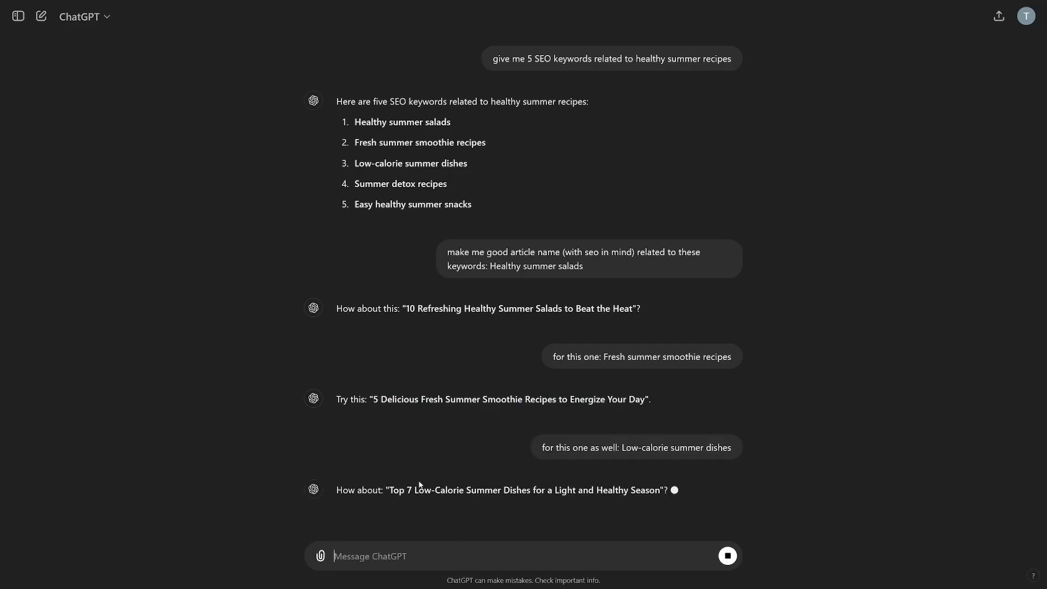
pyautogui.moveTo(386, 467); pyautogui.dragTo(658, 467)
pyautogui.hotkey('ctrl', 'c')
pyautogui.hotkey('alt', 'Tab')
pyautogui.press('Right')
pyautogui.hotkey('ctrl', 'v')
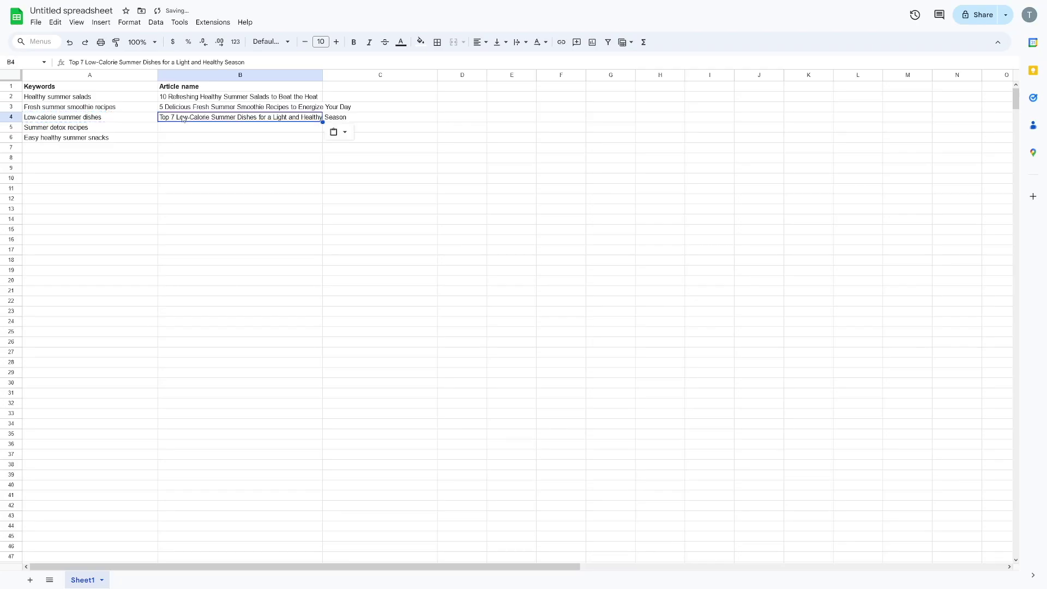
# Fill in the remaining article titles through B6 and widen column B to fit them
pyautogui.click(102, 131)
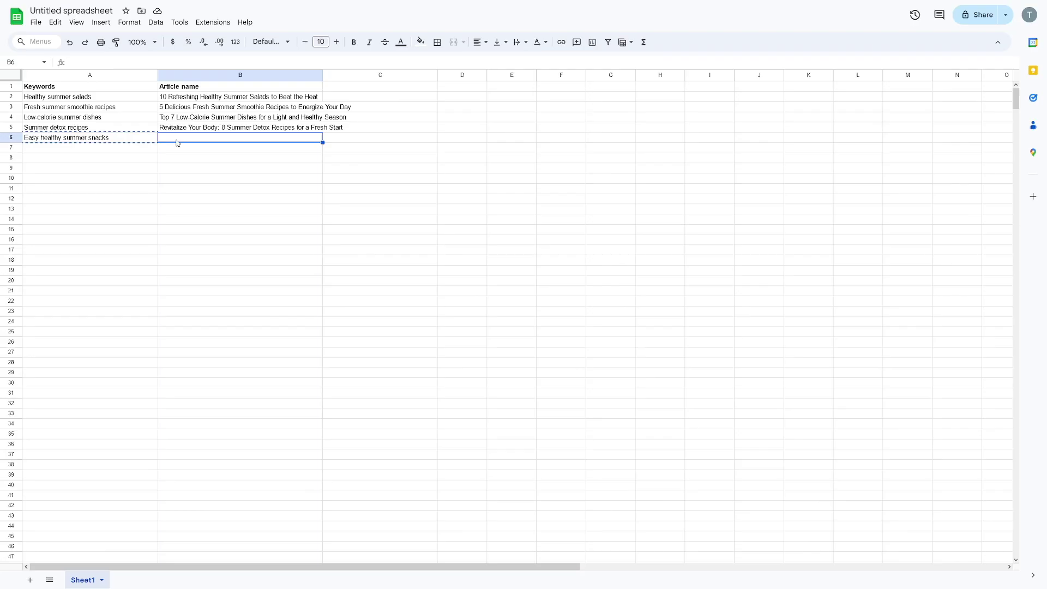
pyautogui.hotkey('ctrl', 'v')
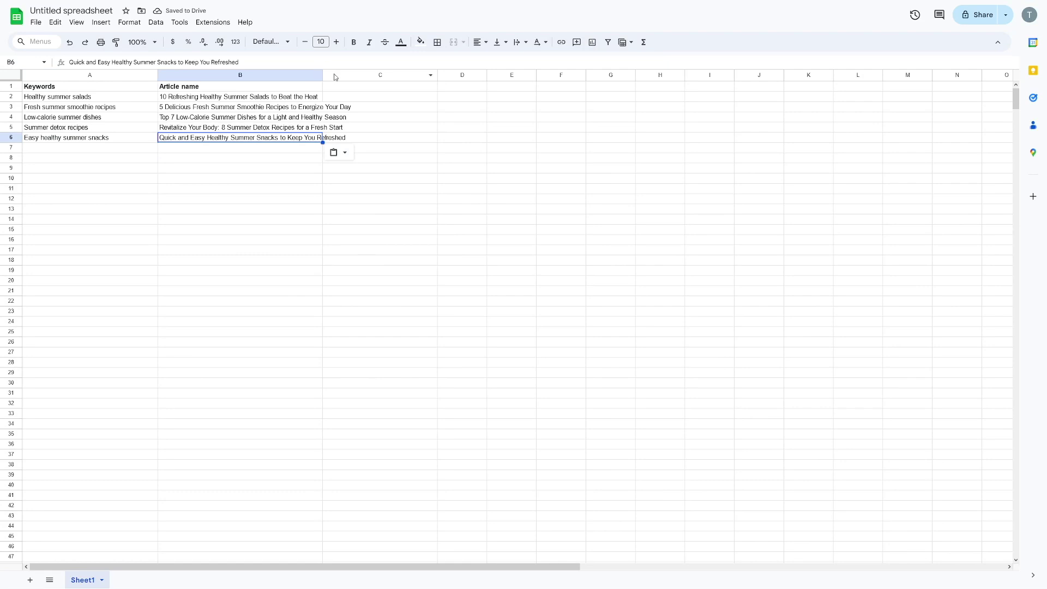
pyautogui.moveTo(323, 75); pyautogui.dragTo(357, 75)
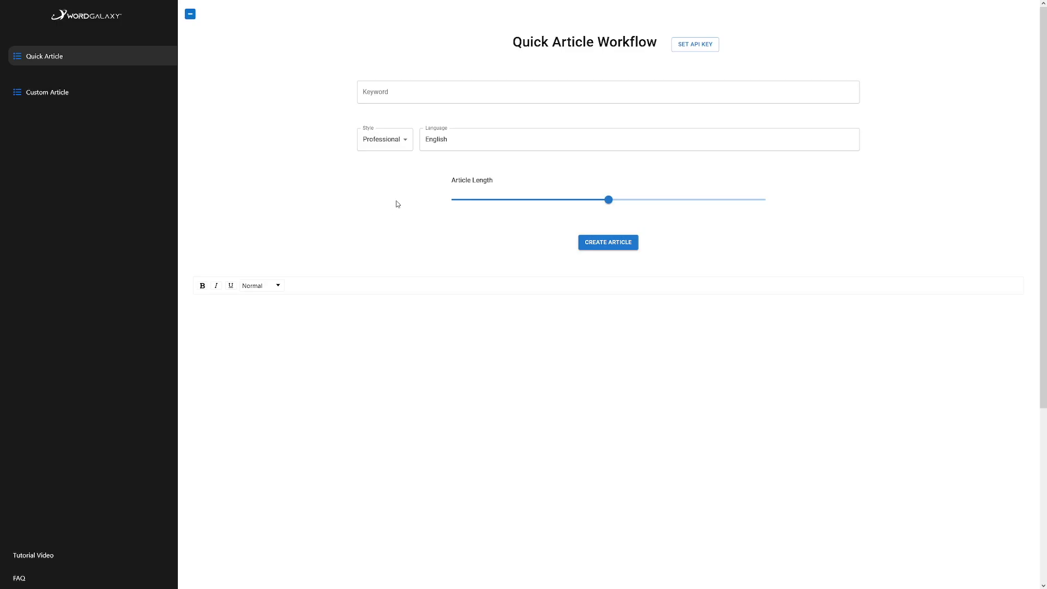
# Paste the salads title as the keyword, keep Professional style, shorten the length, and create the article
pyautogui.click(397, 92)
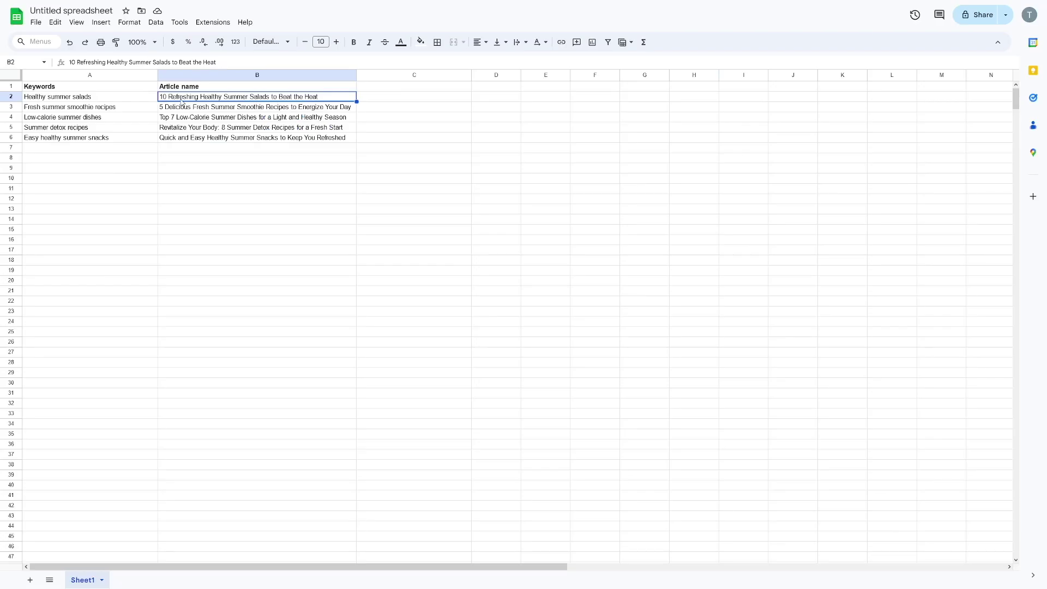
pyautogui.hotkey('ctrl', 'c')
pyautogui.hotkey('ctrl', 'v')
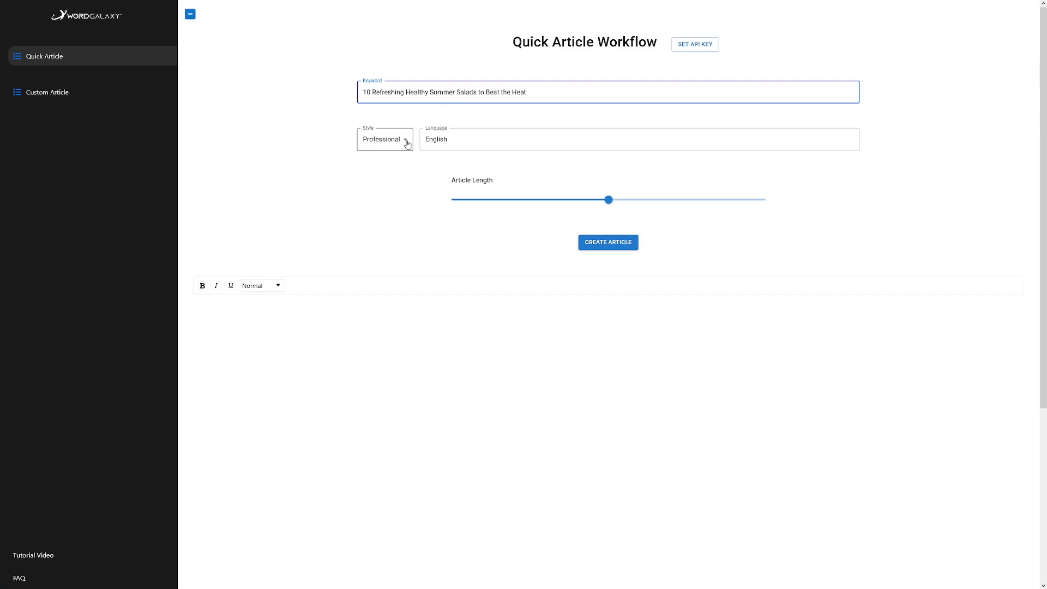
pyautogui.click(407, 143)
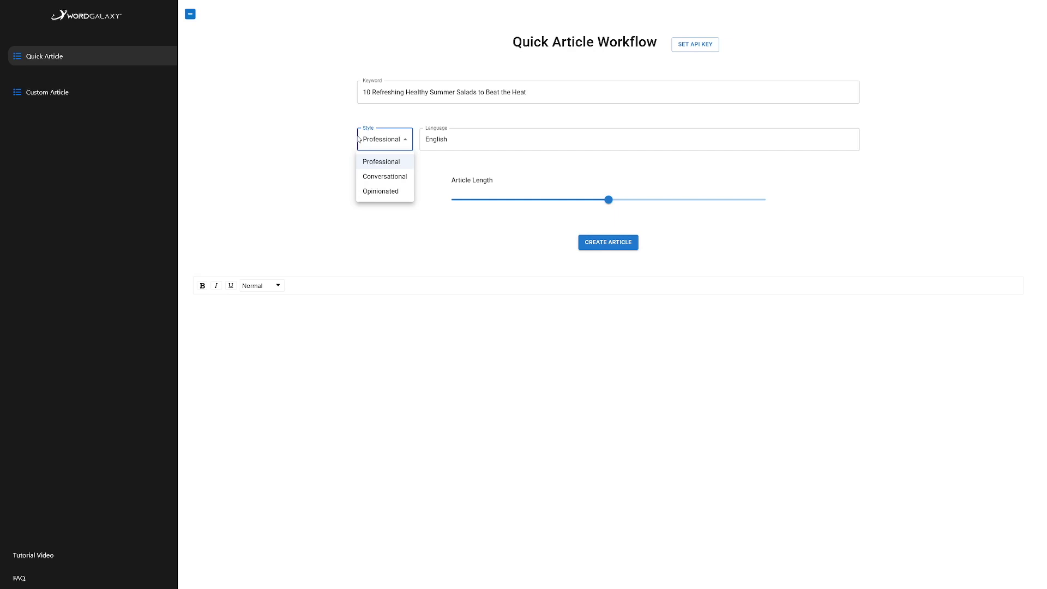
pyautogui.click(607, 205)
pyautogui.moveTo(607, 205); pyautogui.dragTo(419, 196)
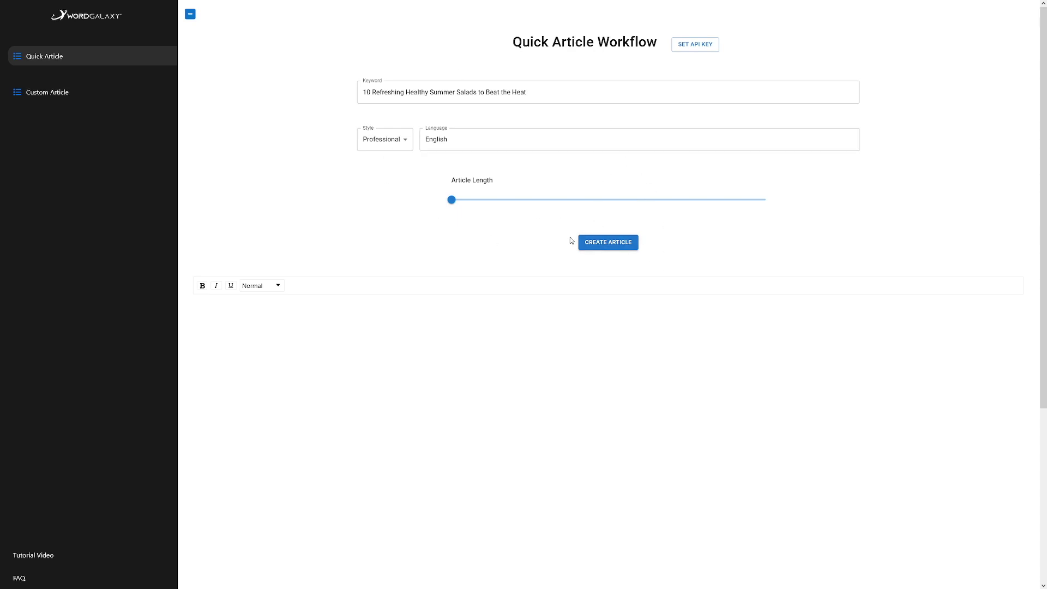
pyautogui.click(606, 248)
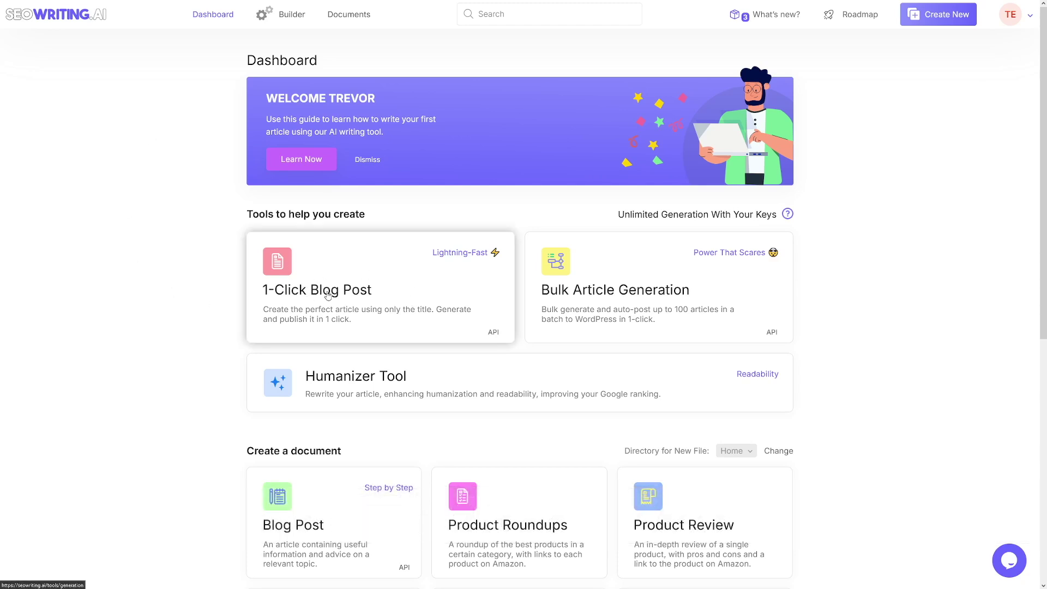
# Open the 1-Click Blog Post generator from the SEOWriting.ai Dashboard
pyautogui.click(380, 289)
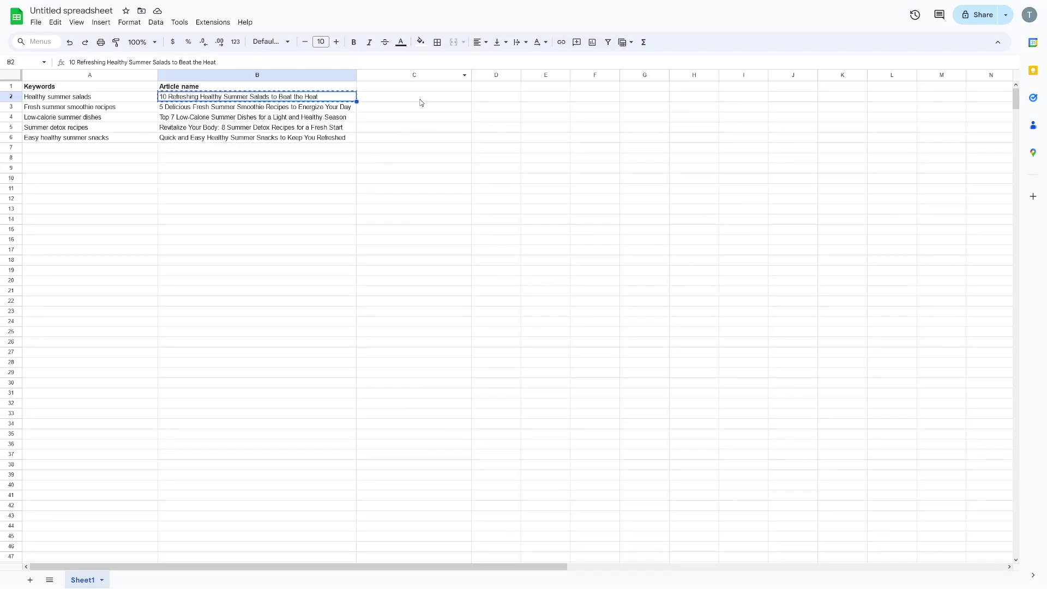
# Select cell C1 for the article link, then go to the SEOWriting.ai Builder page
pyautogui.click(418, 91)
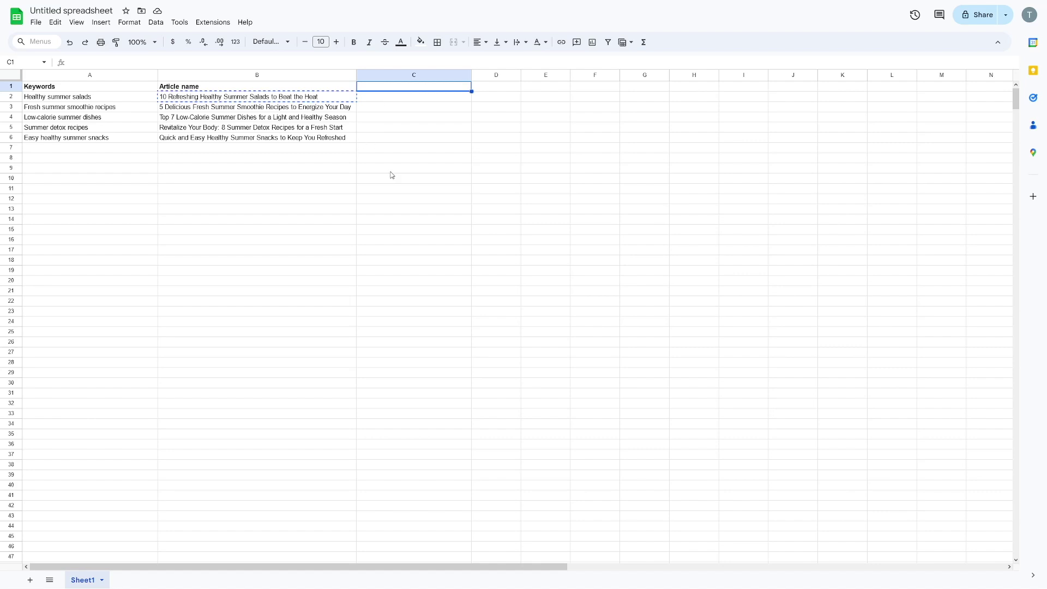
pyautogui.hotkey('ctrl', 'Tab')
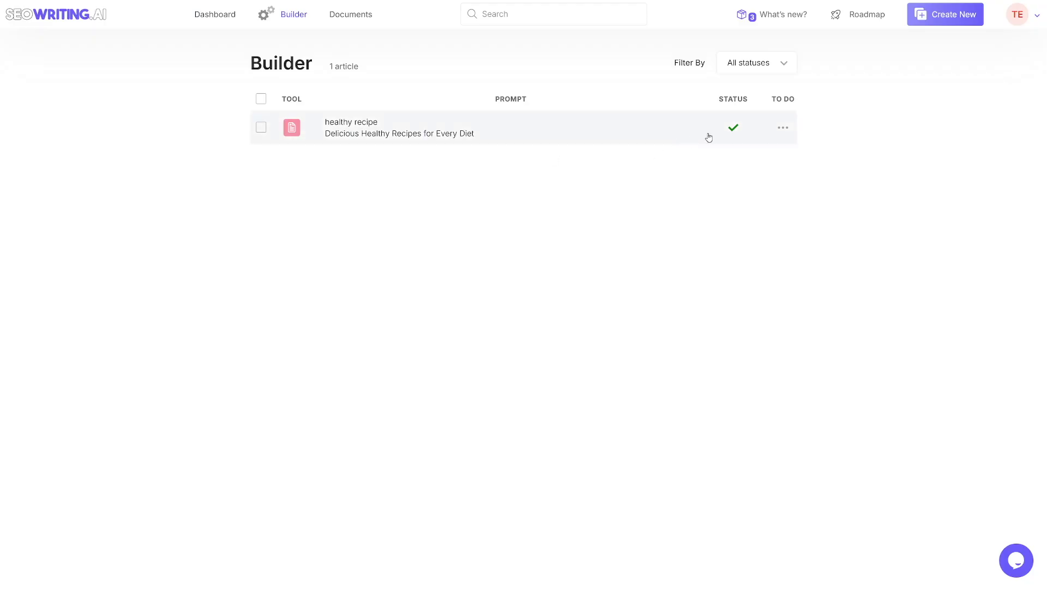
# Open the finished Delicious Healthy Recipes for Every Diet article and scroll through it
pyautogui.click(734, 129)
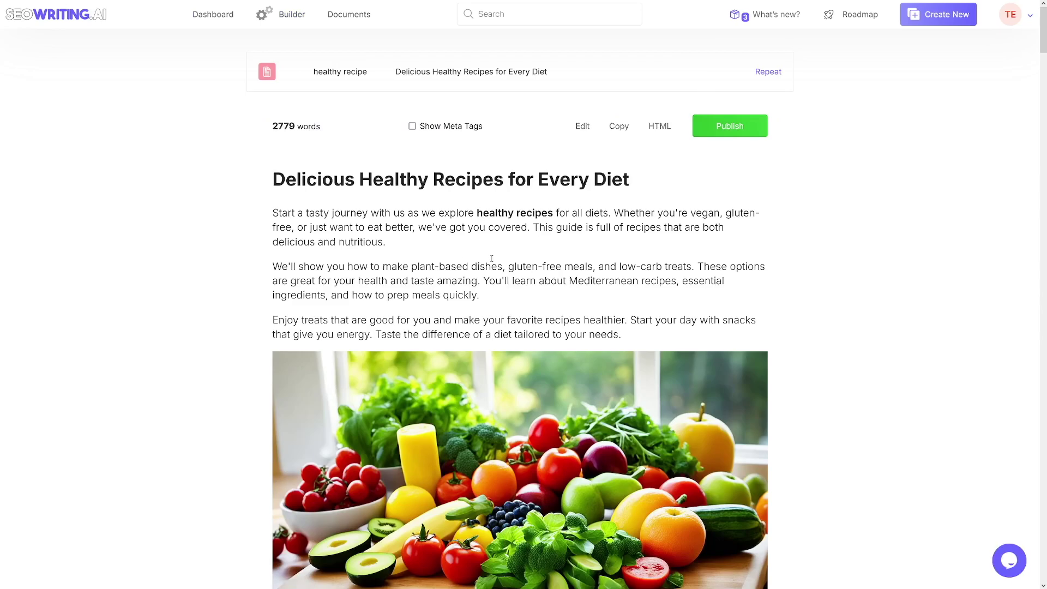
pyautogui.scroll(-12, 465, 256)
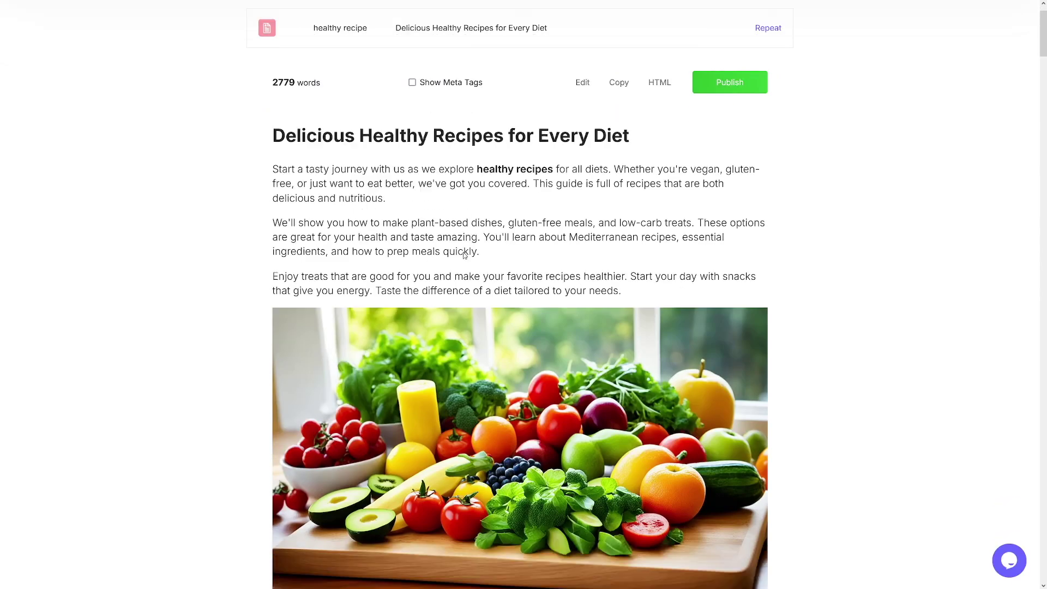
pyautogui.scroll(-3, 600, 237)
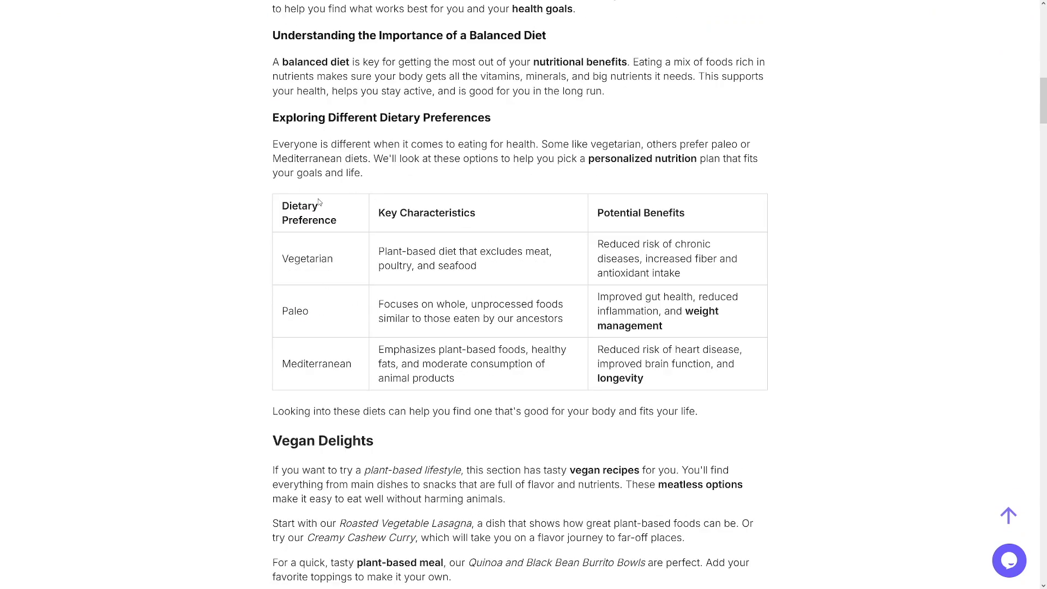
pyautogui.scroll(-4, 497, 307)
pyautogui.scroll(-5, 547, 251)
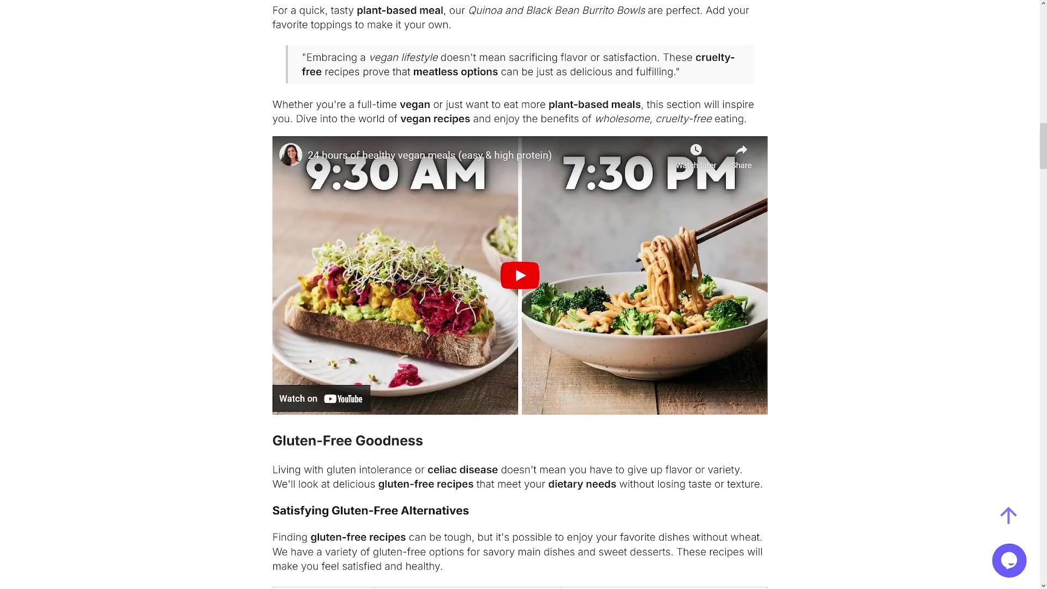
# Play the embedded vegan meals video, review the remaining sections, and select the article text
pyautogui.click(357, 248)
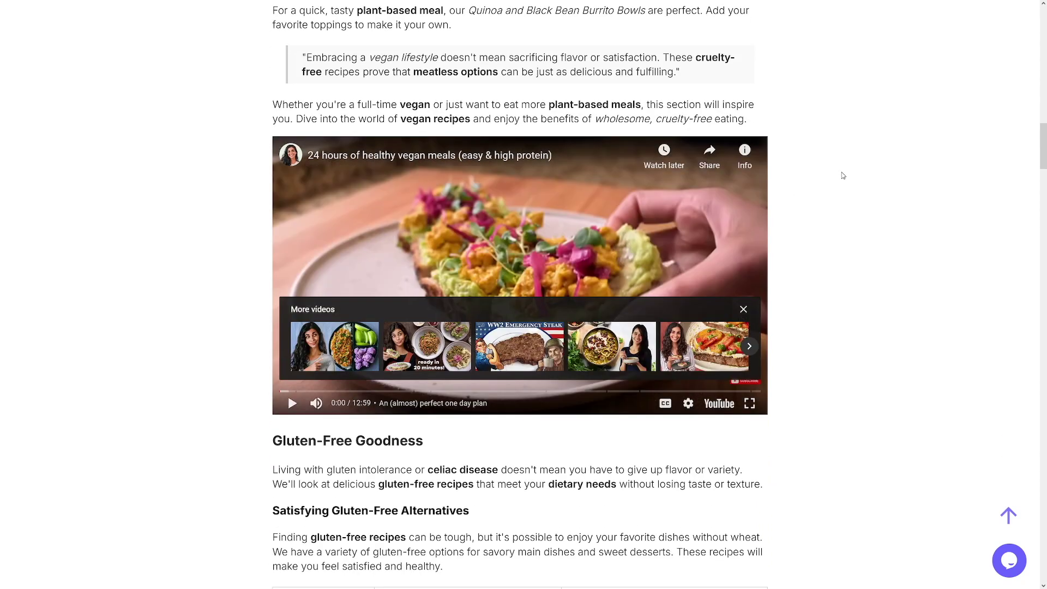
pyautogui.scroll(-3, 829, 187)
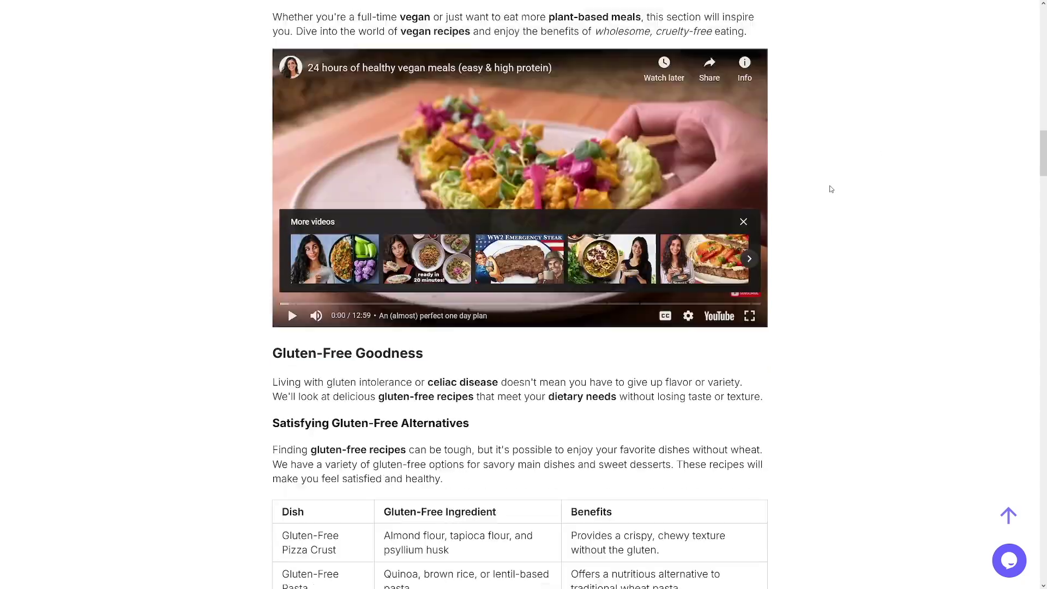
pyautogui.scroll(-10, 813, 189)
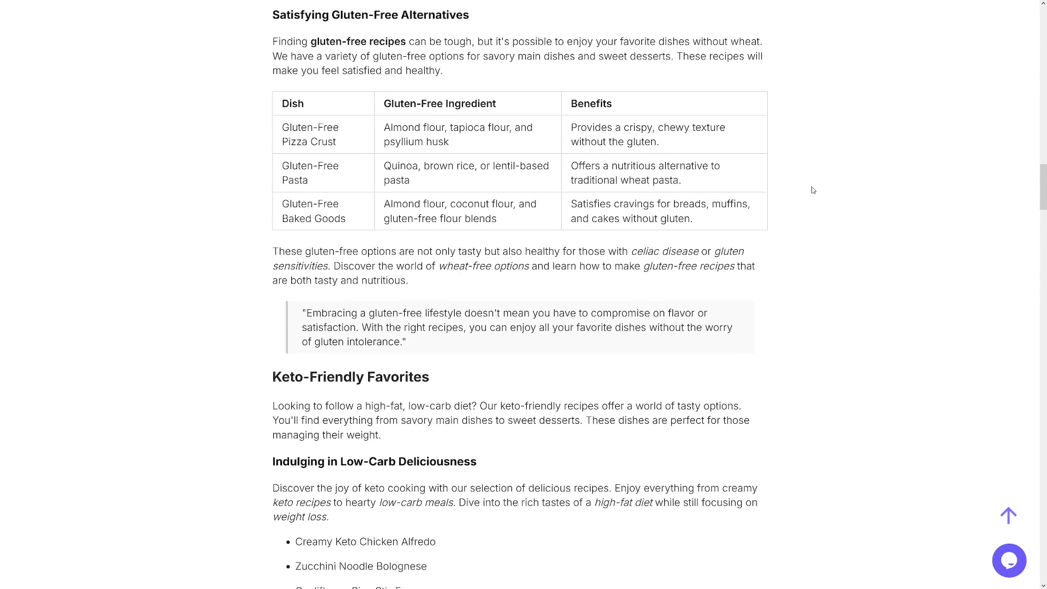
pyautogui.scroll(-20, 778, 235)
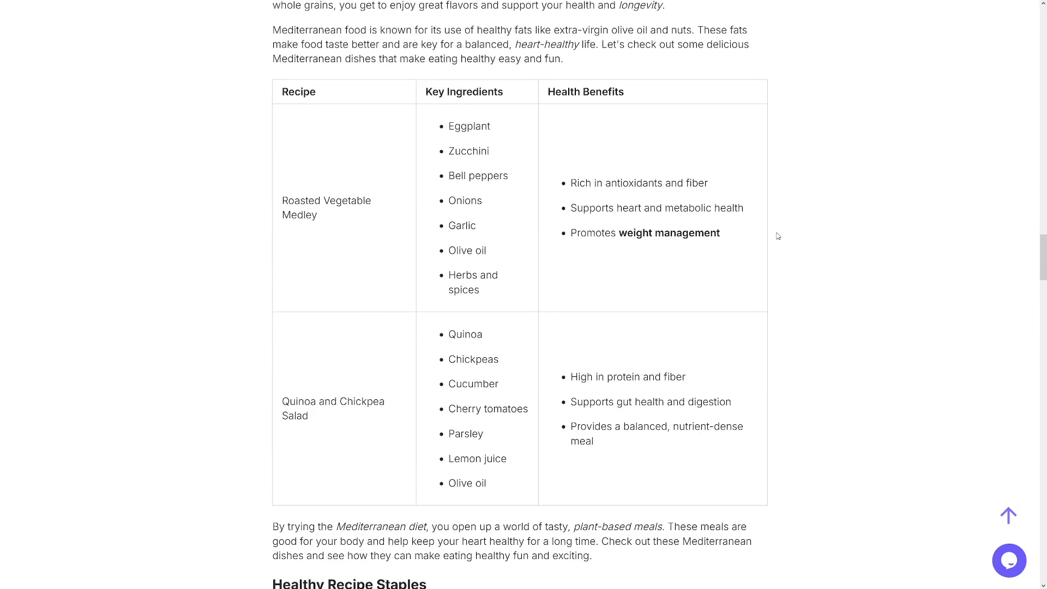
pyautogui.scroll(-20, 778, 235)
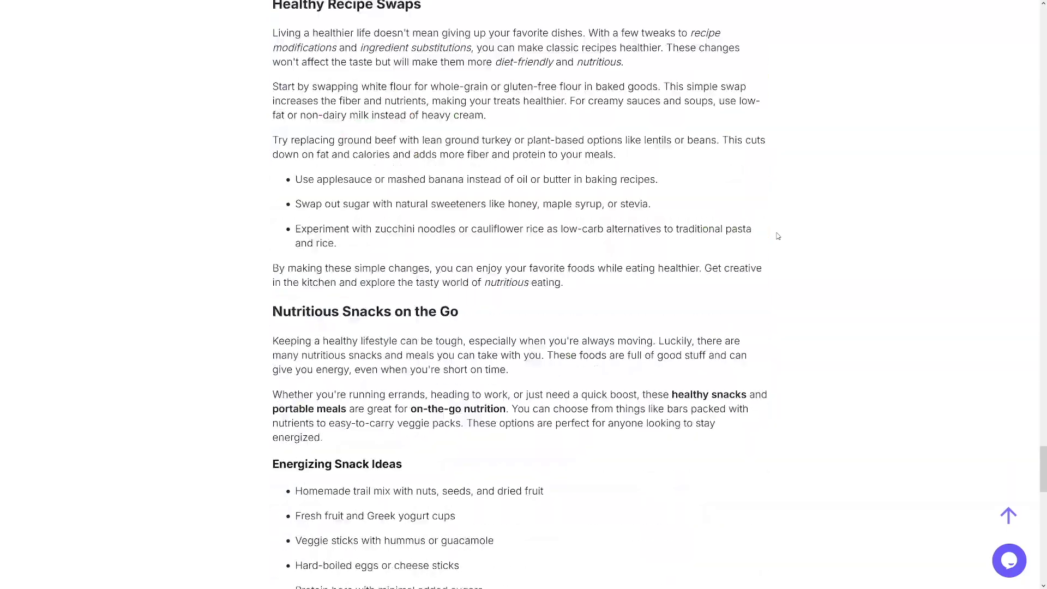
pyautogui.moveTo(778, 234)
pyautogui.mouseDown()
pyautogui.moveTo(346, 172)
pyautogui.moveTo(299, 360)
pyautogui.moveTo(296, 189)
pyautogui.mouseUp()
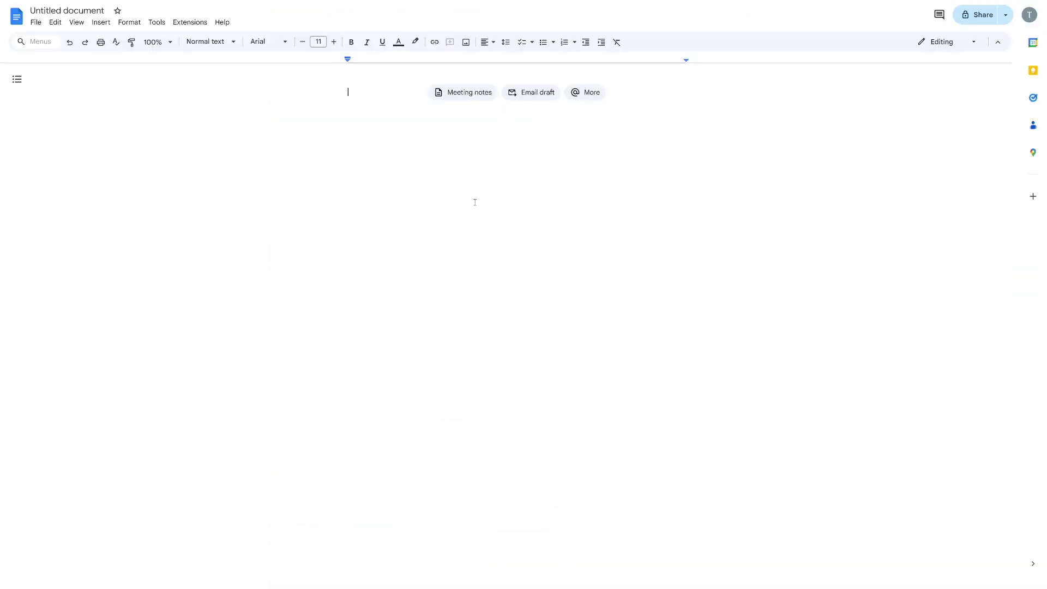
# Paste the article into the blank document and confirm it counts 2903 words and 17809 characters
pyautogui.hotkey('ctrl', 'v')
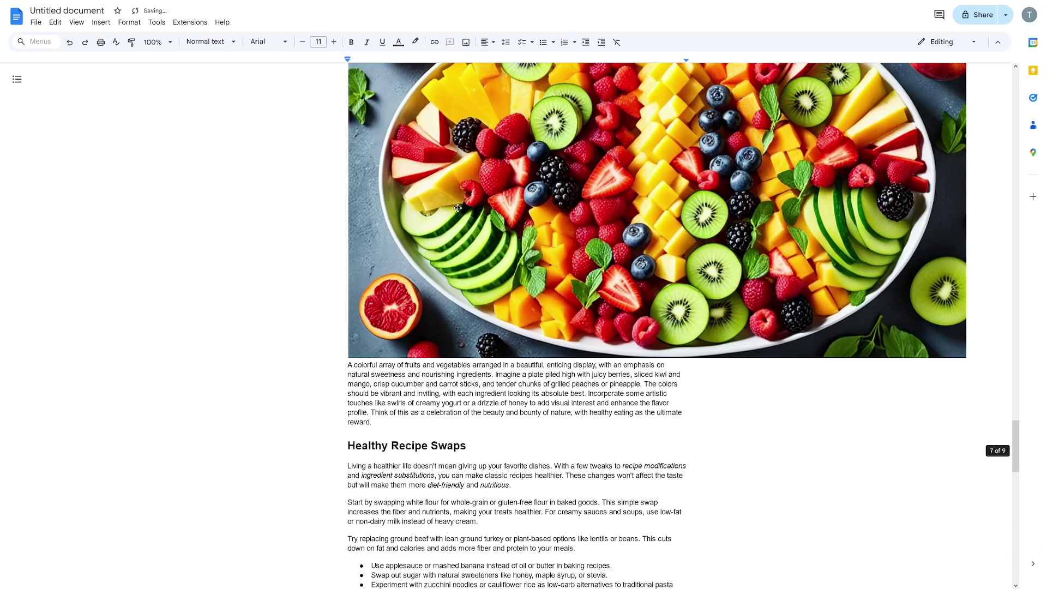
pyautogui.click(157, 21)
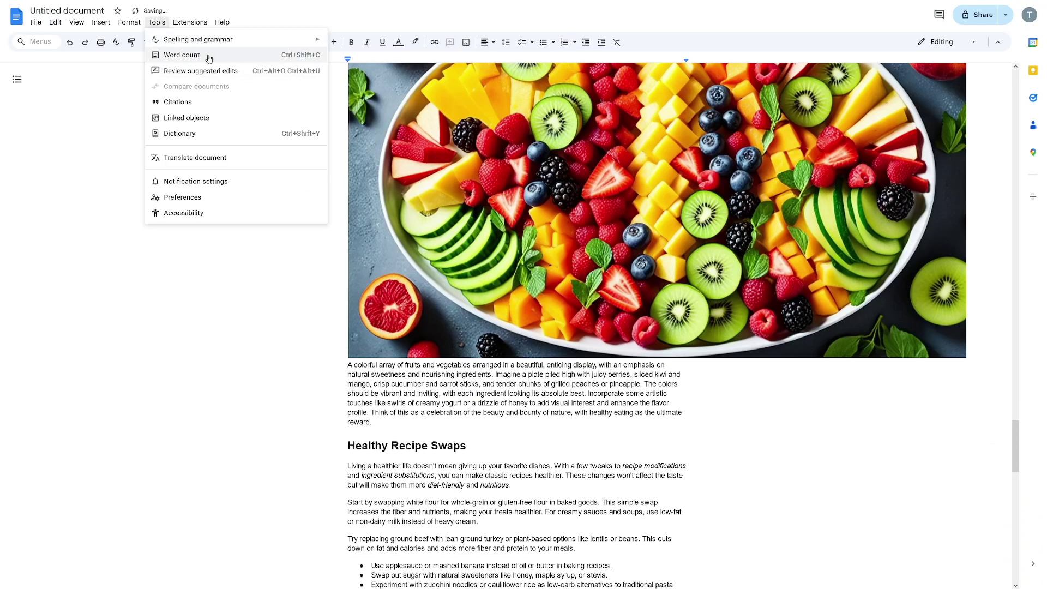
pyautogui.click(207, 56)
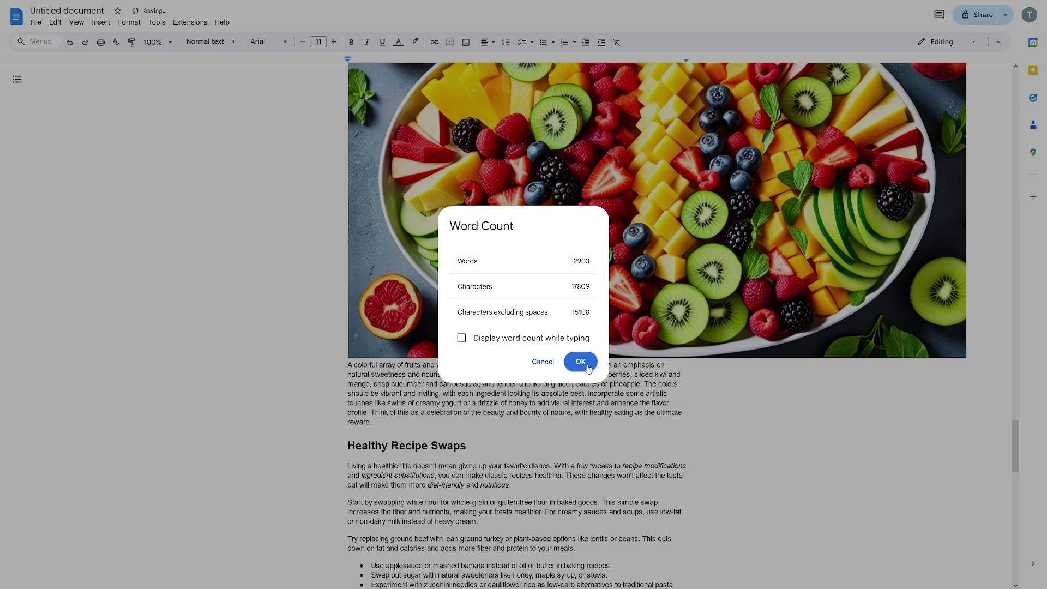
pyautogui.click(589, 369)
pyautogui.scroll(20, 583, 331)
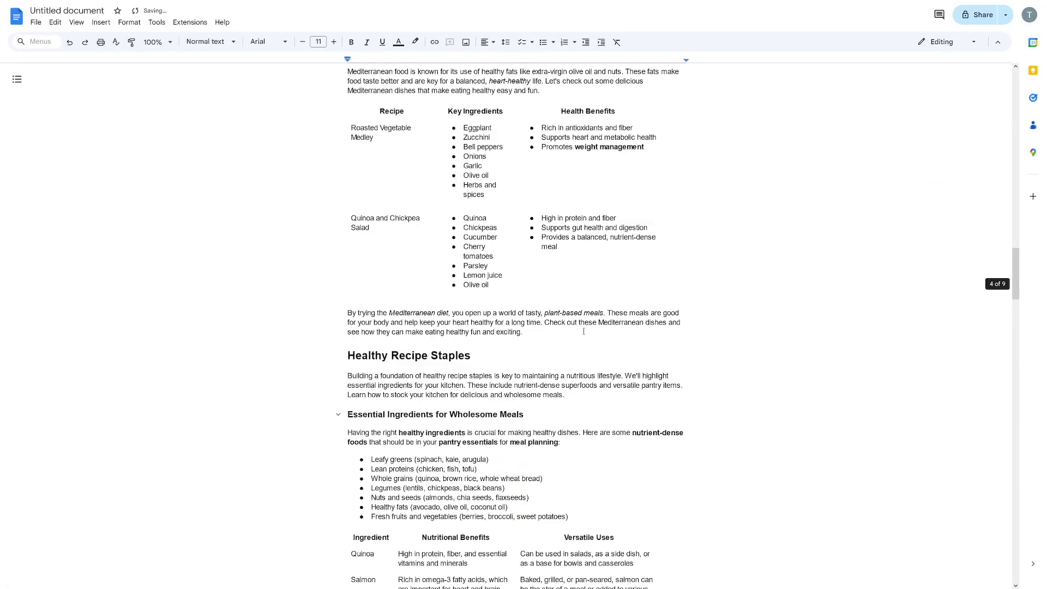
pyautogui.scroll(3, 584, 331)
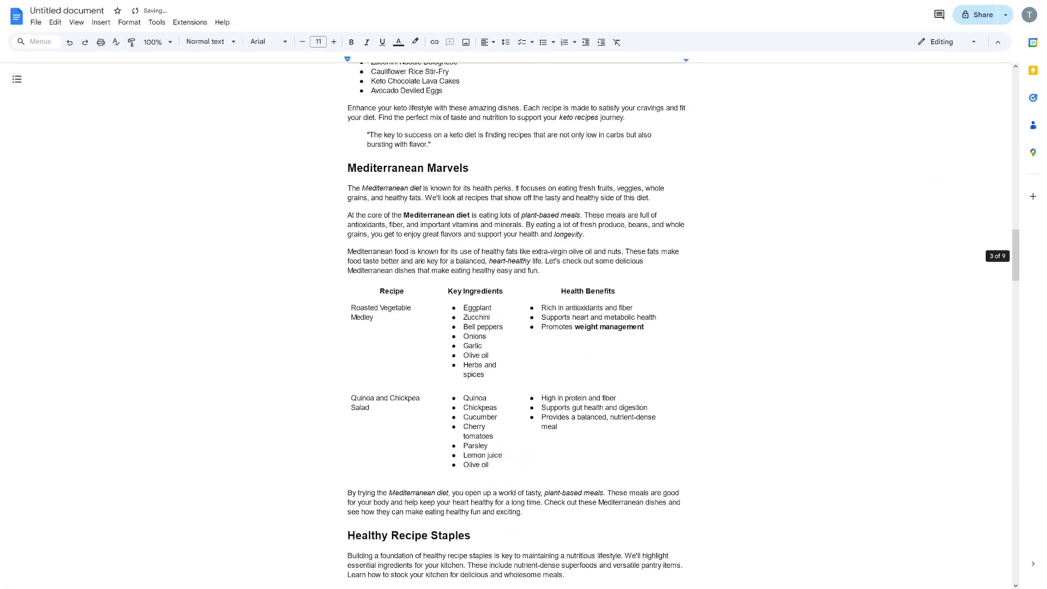
# Put the article document's link into cell C1 of the keyword spreadsheet, widening column C to fit it
pyautogui.click(100, 11)
pyautogui.hotkey('ctrl', 'Tab')
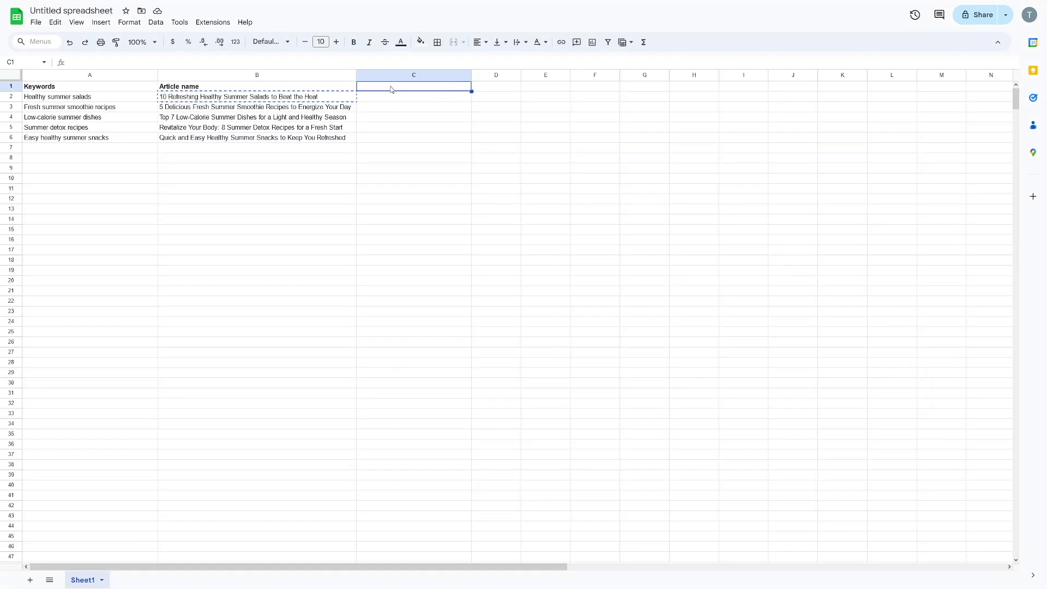
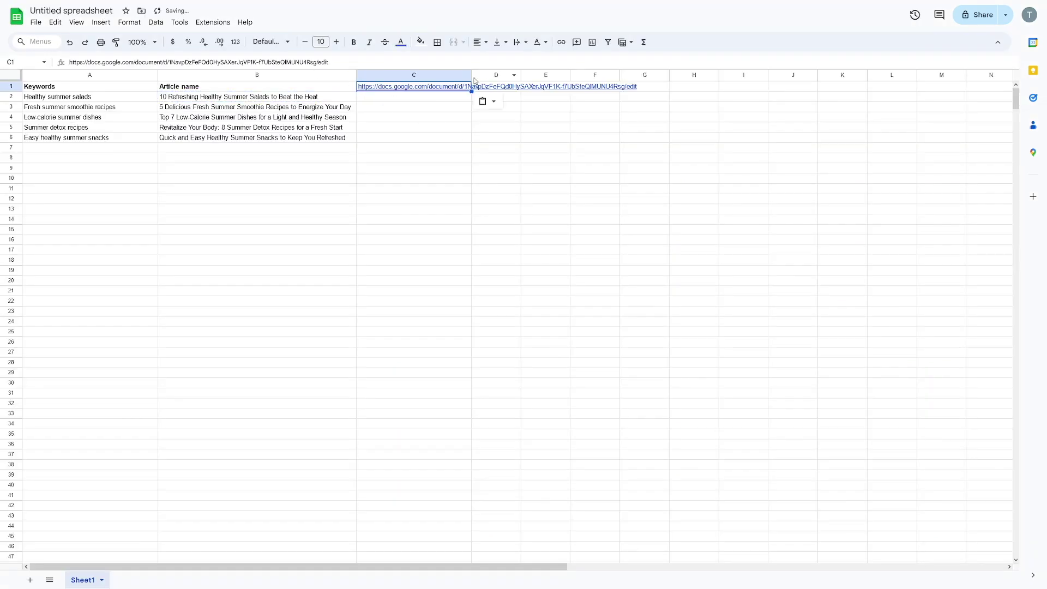
pyautogui.moveTo(471, 75); pyautogui.dragTo(642, 77)
pyautogui.click(371, 62)
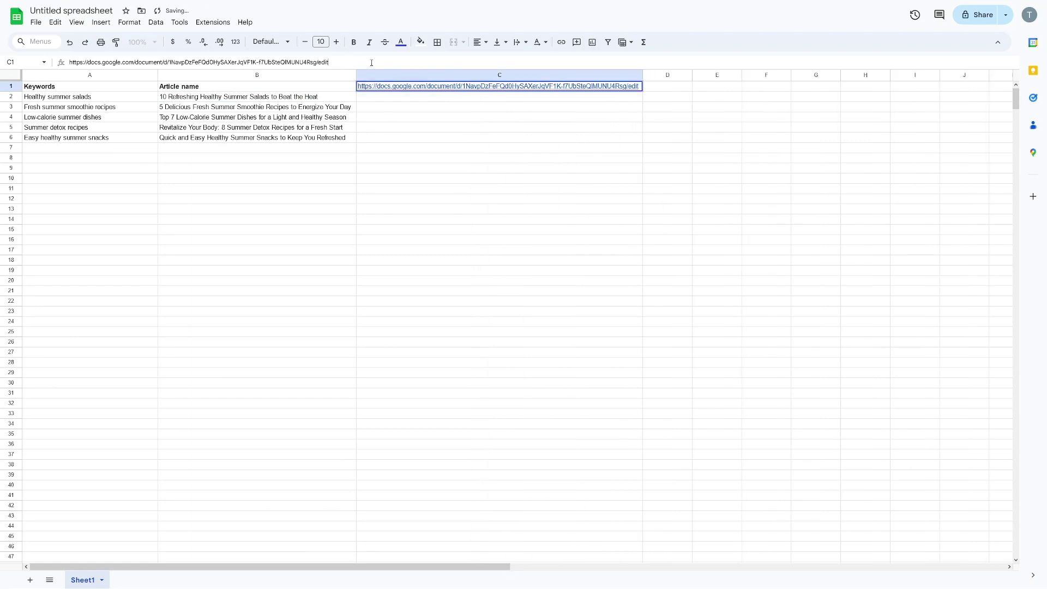